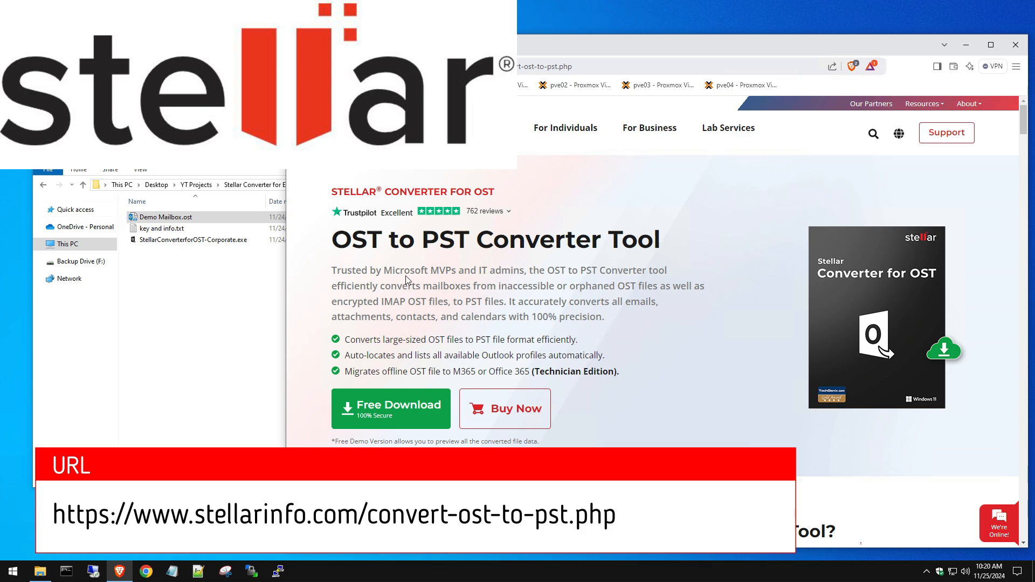
Step: Download the free OST converter installer into the Stellar Converter for EDB folder, then delete the duplicate StellarConverterforOST-Corporate (1).exe
click(391, 408)
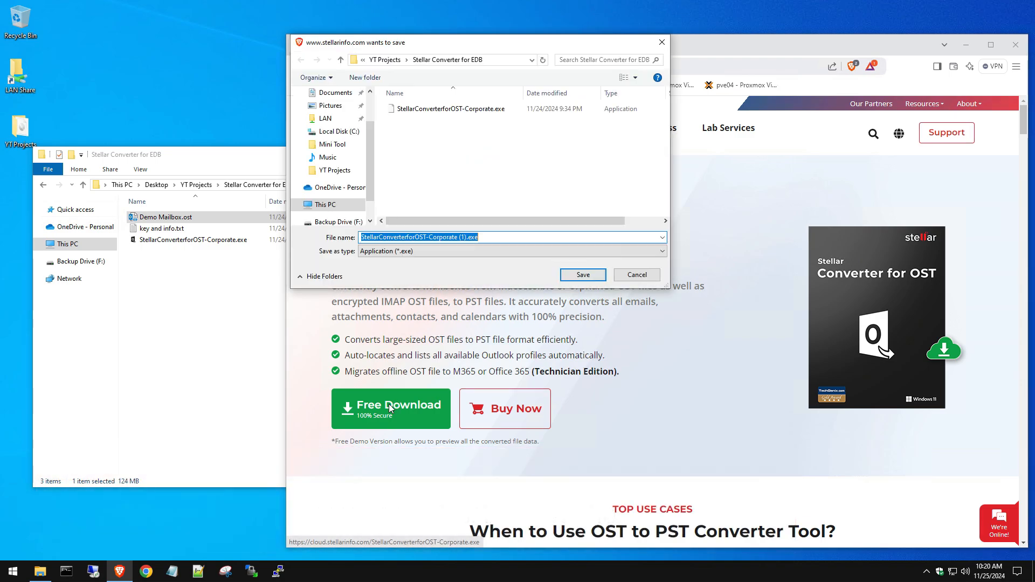
key(Return)
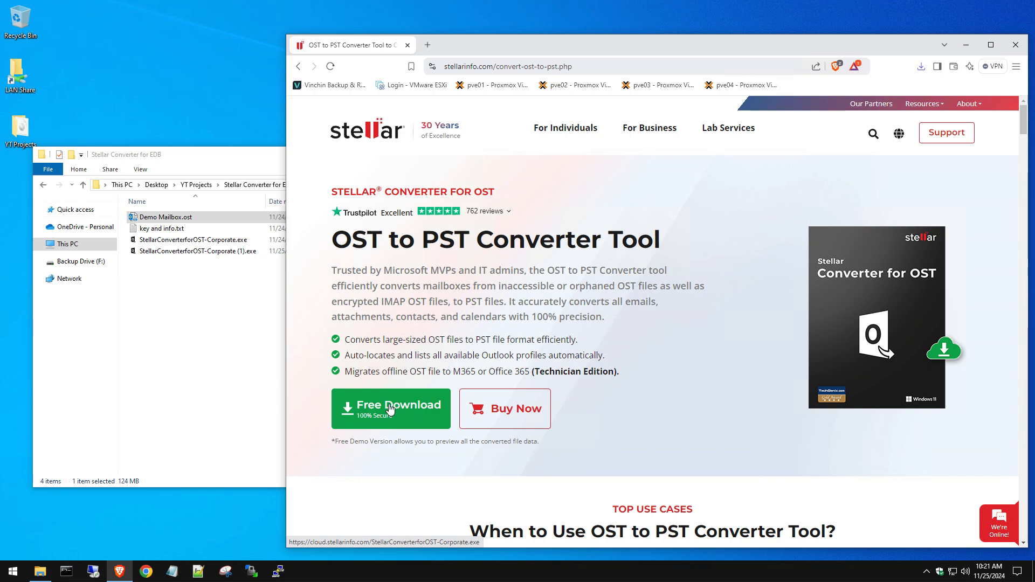
click(221, 278)
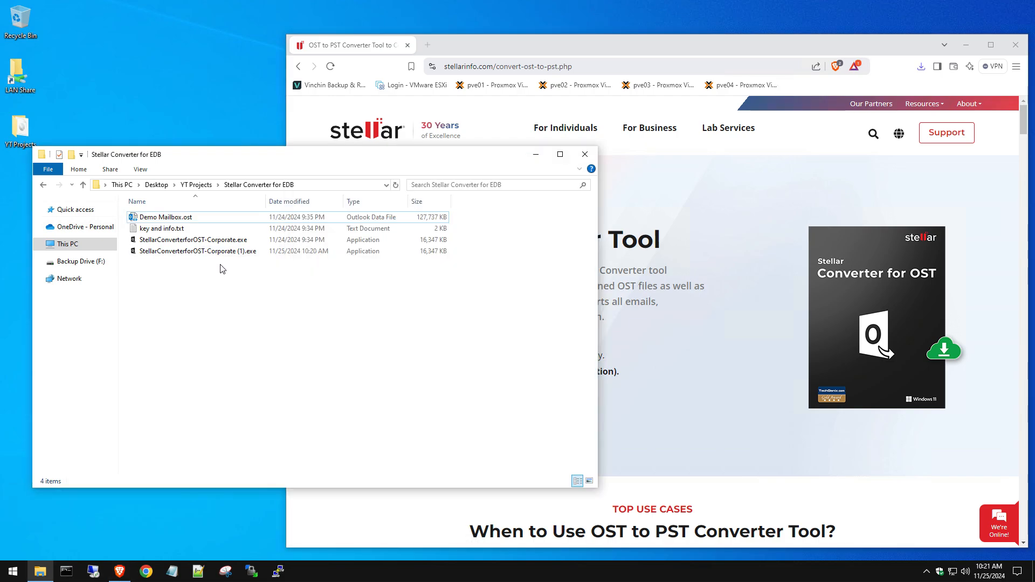
click(224, 252)
key(Delete)
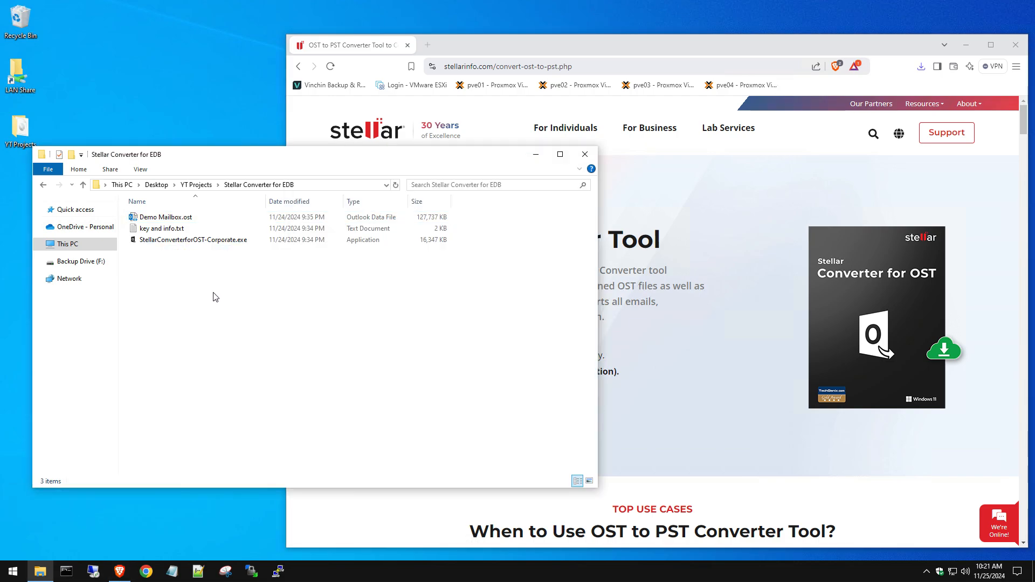
Step: Run StellarConverterforOST-Corporate.exe and install it with the license agreement accepted and a desktop shortcut created
double_click(183, 241)
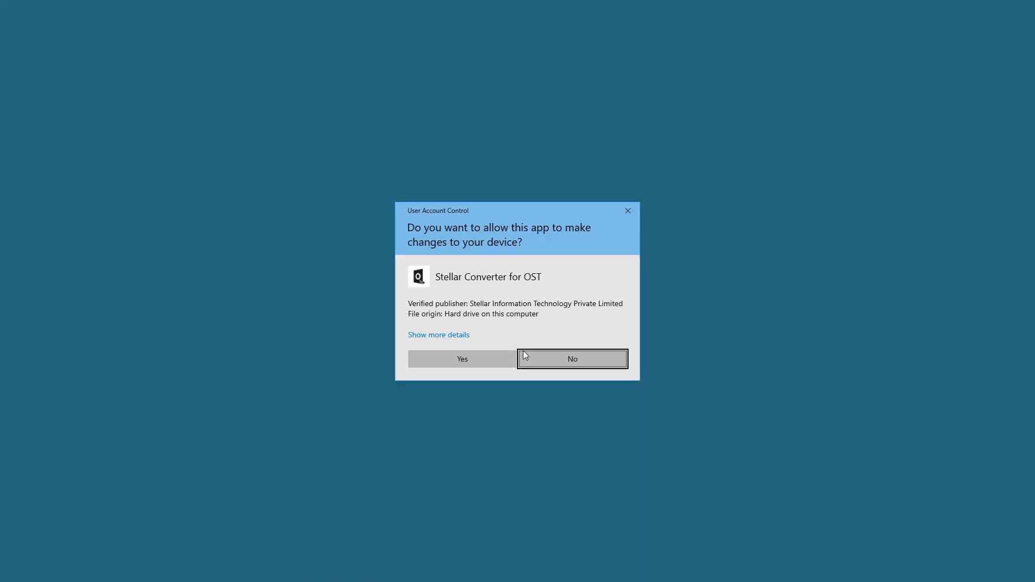
click(496, 356)
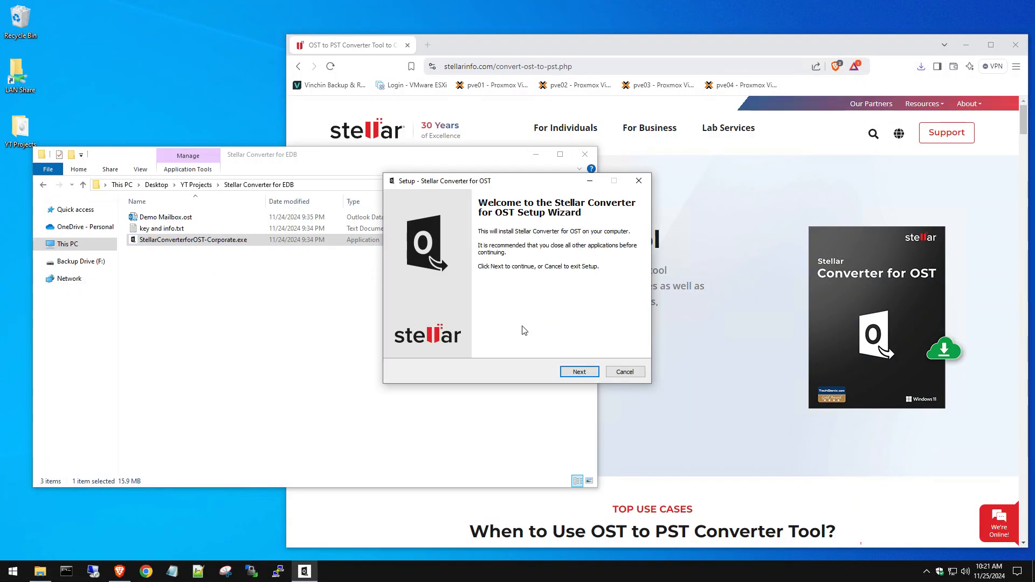
click(587, 372)
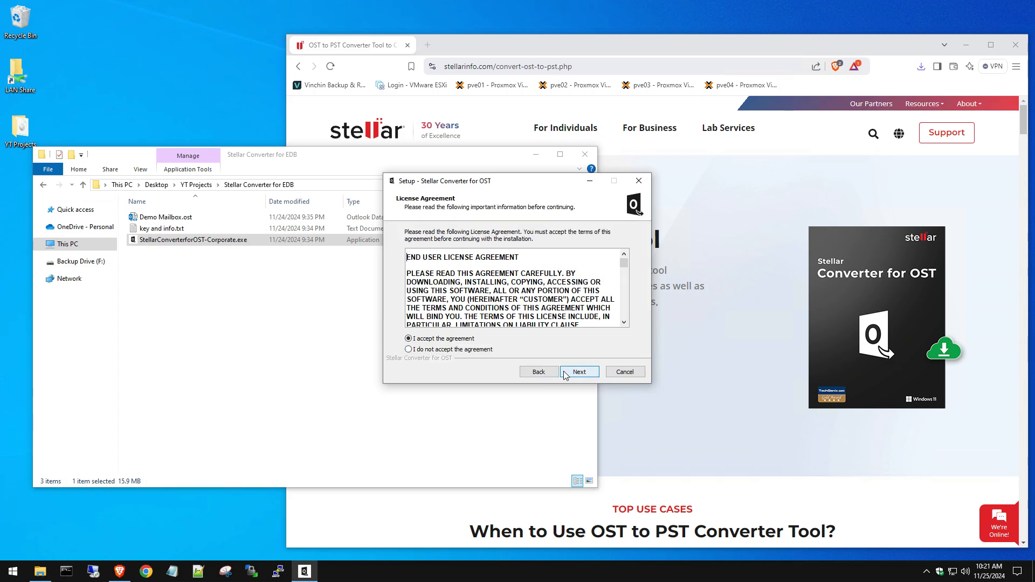
click(578, 372)
click(577, 373)
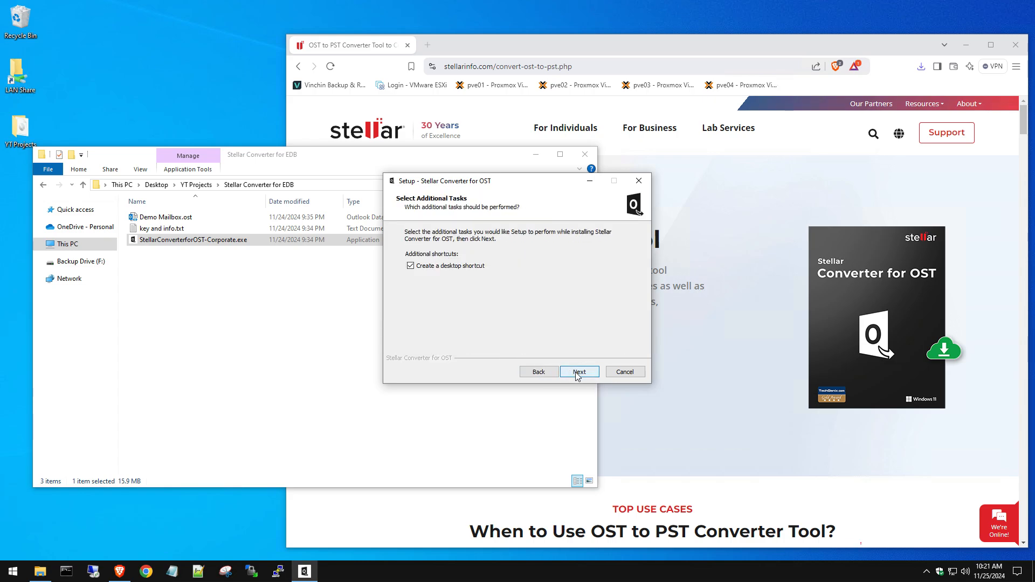
click(576, 372)
click(575, 372)
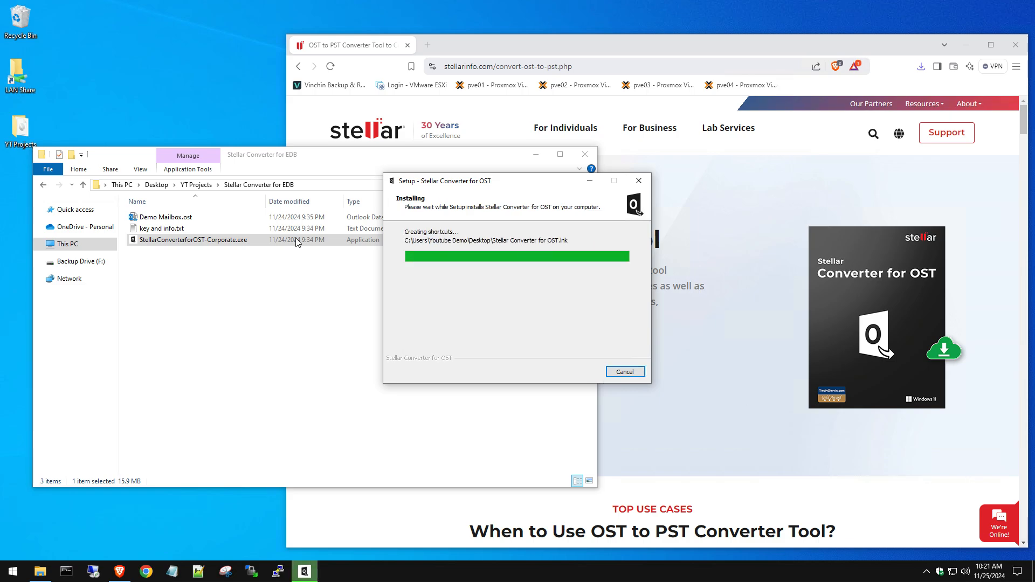
Step: Move Demo Mailbox.ost from the Stellar Converter for EDB folder to the desktop and clear the folder window out of the way
click(171, 219)
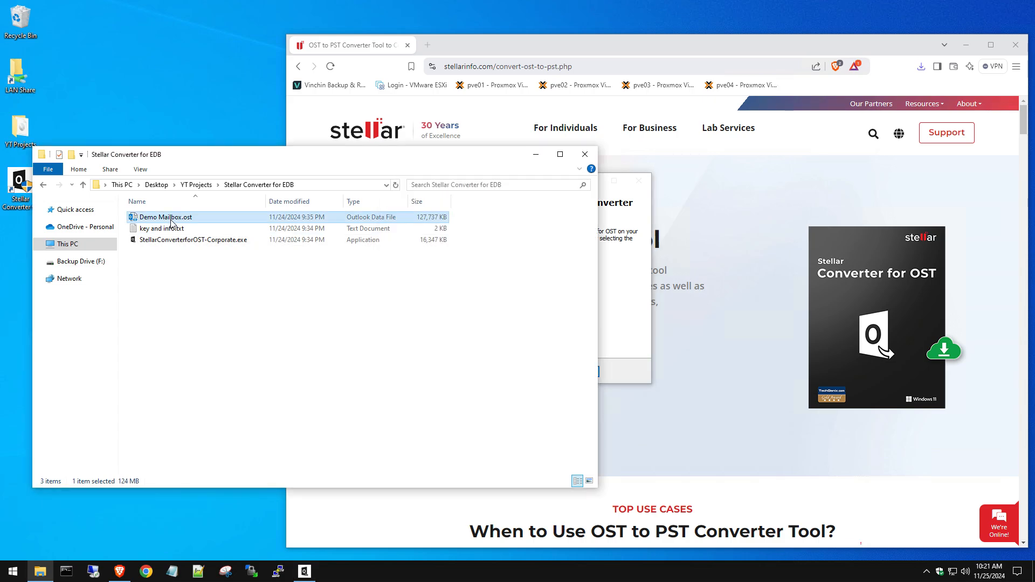
drag(174, 217, 150, 100)
drag(170, 156, 199, 243)
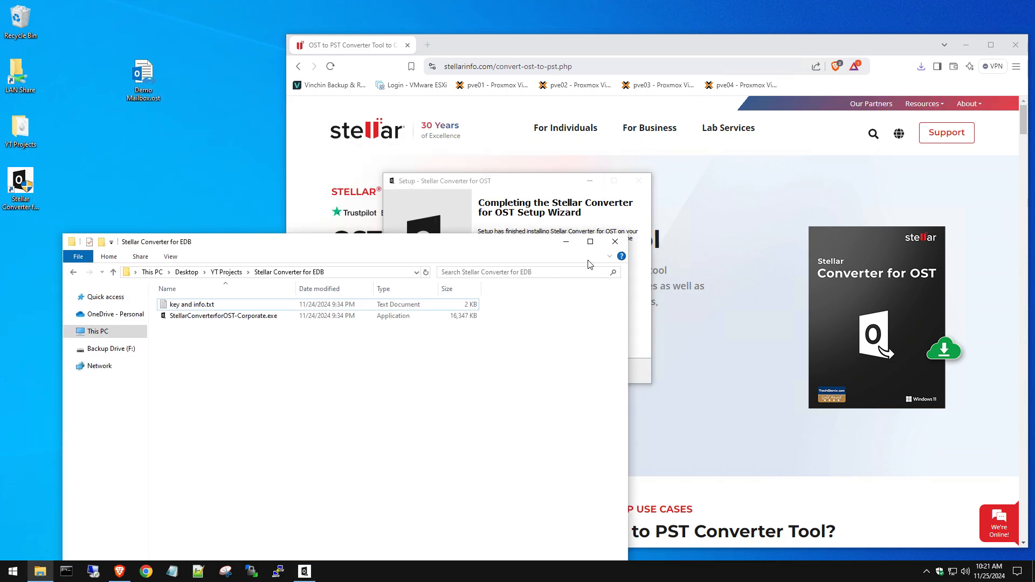
click(575, 245)
drag(157, 86, 159, 195)
Step: Finish the Stellar Converter for OST setup wizard and close the web browser
click(579, 372)
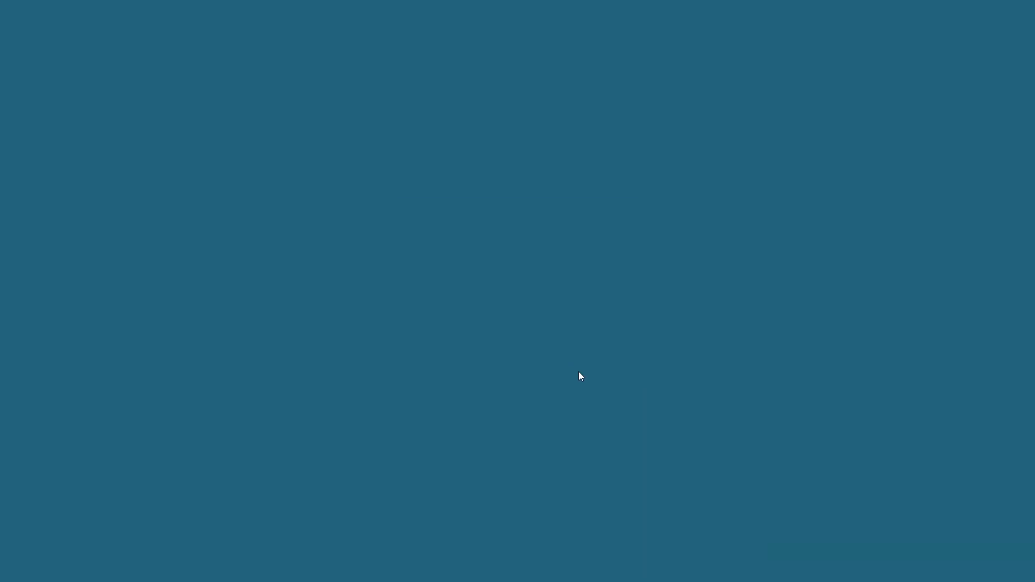
click(467, 365)
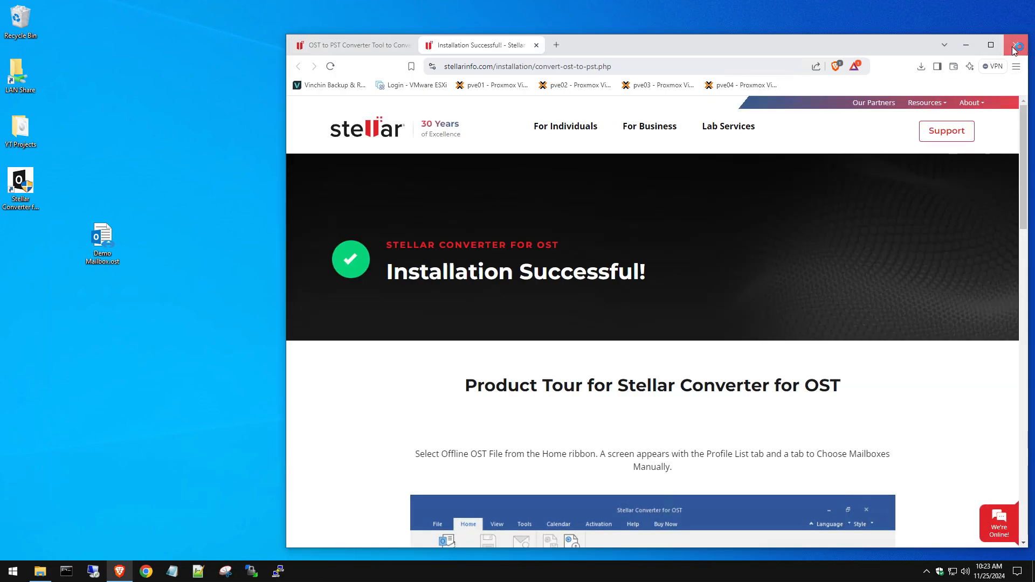
click(1015, 45)
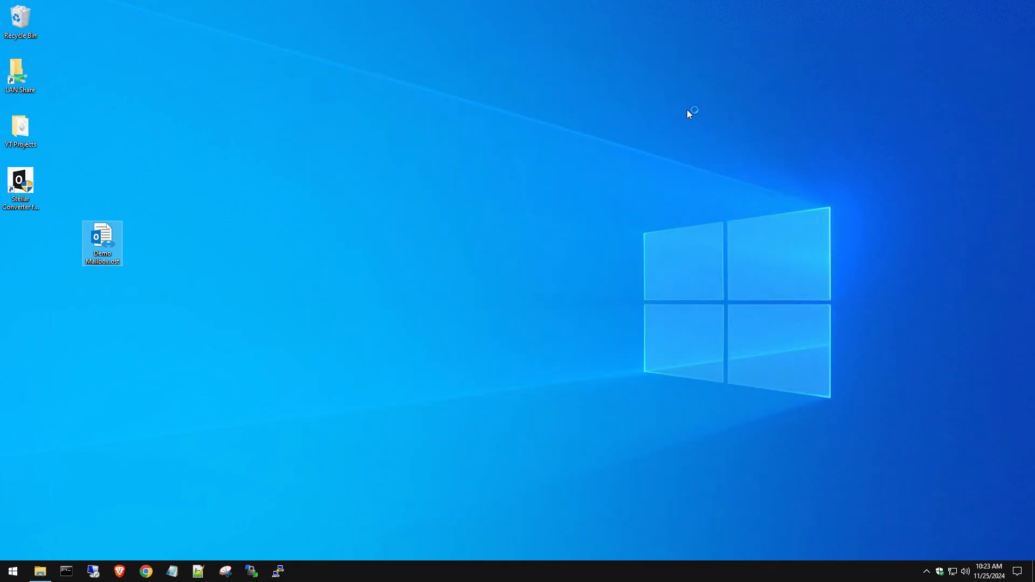
Step: Launch Stellar Converter for OST from its desktop shortcut and let it list the configured Outlook profiles automatically
double_click(21, 184)
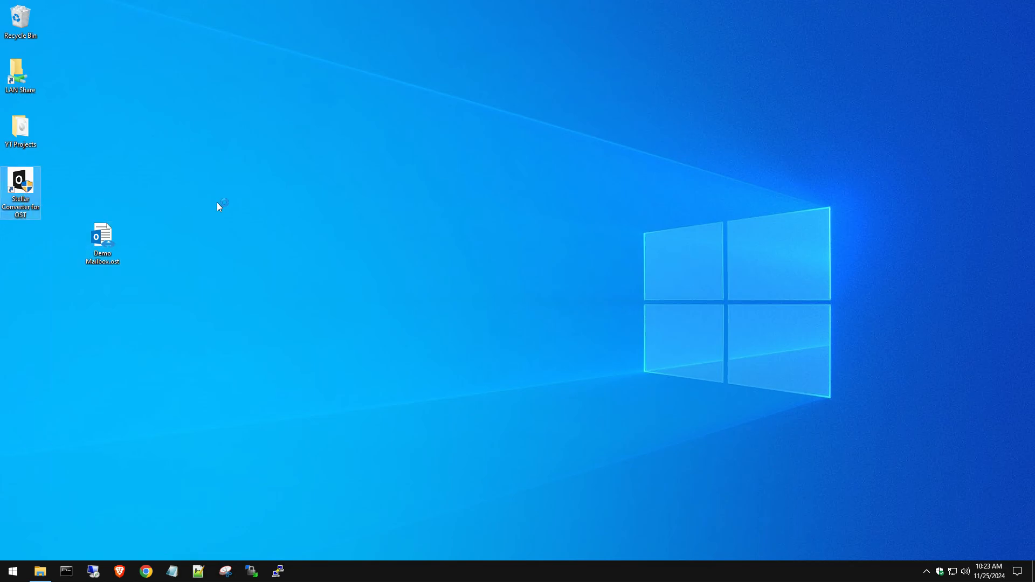
click(474, 367)
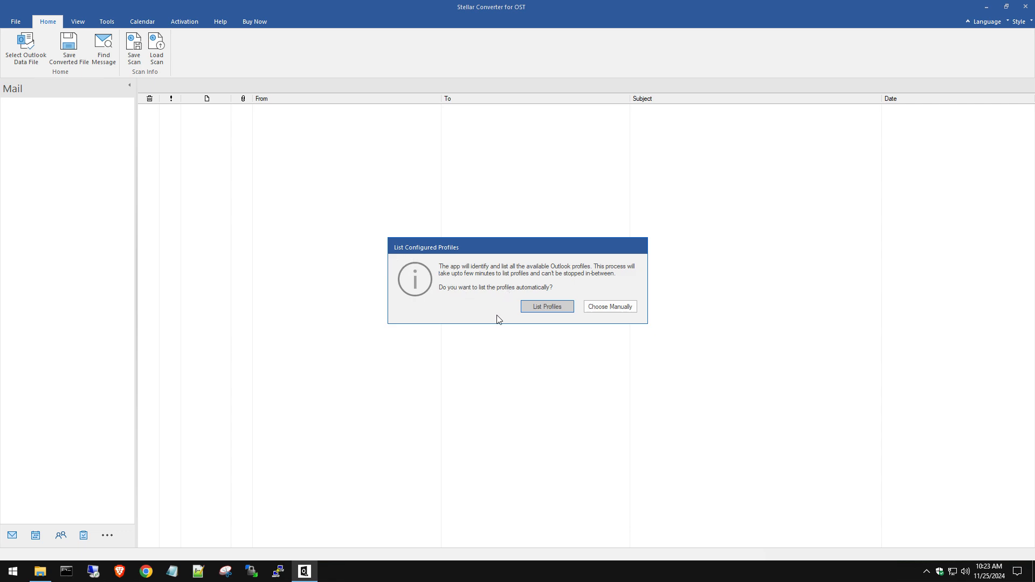
click(548, 306)
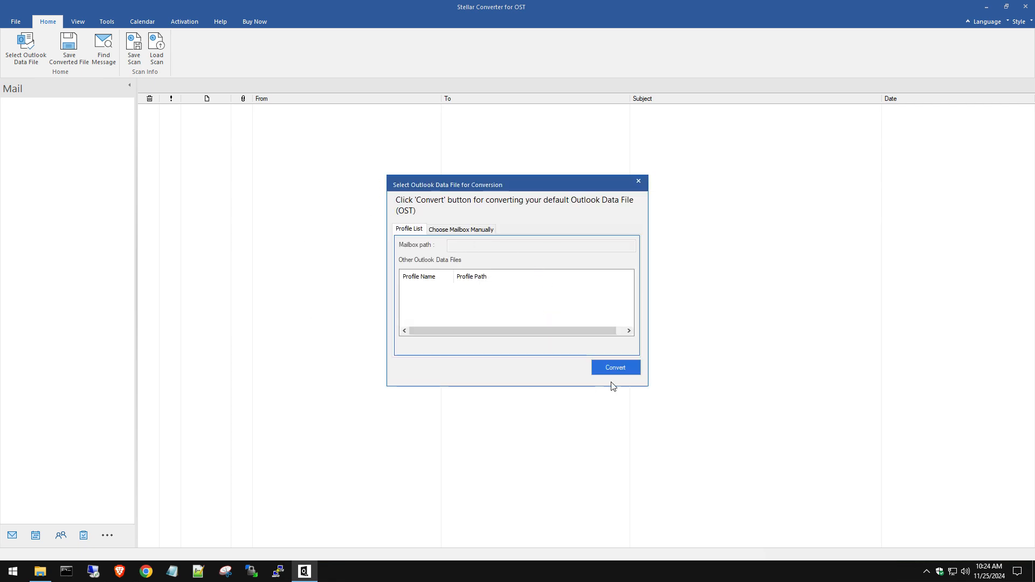
Step: Compare the manual mailbox selection with the profile list for choosing the Outlook data file
click(459, 230)
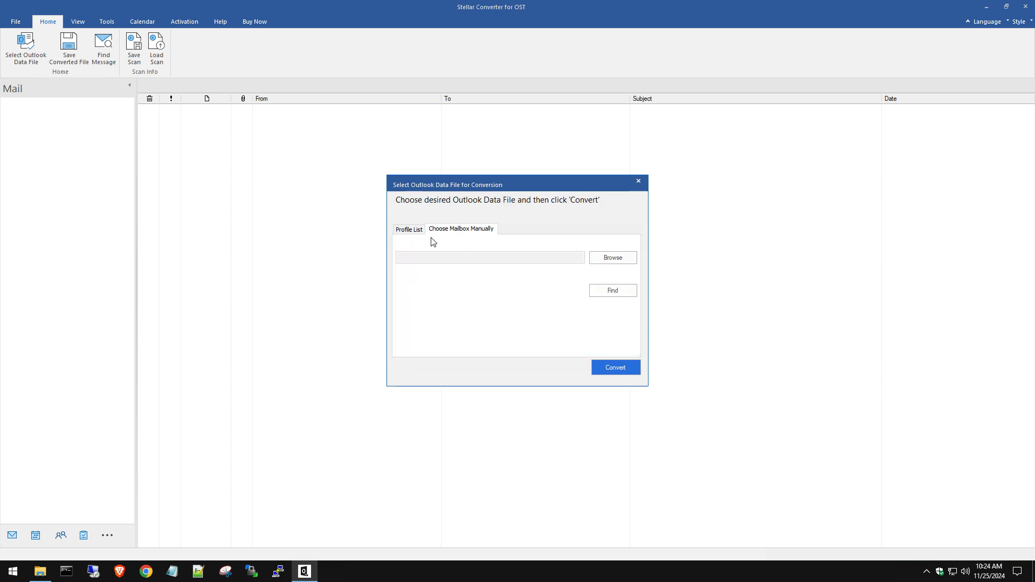
click(409, 229)
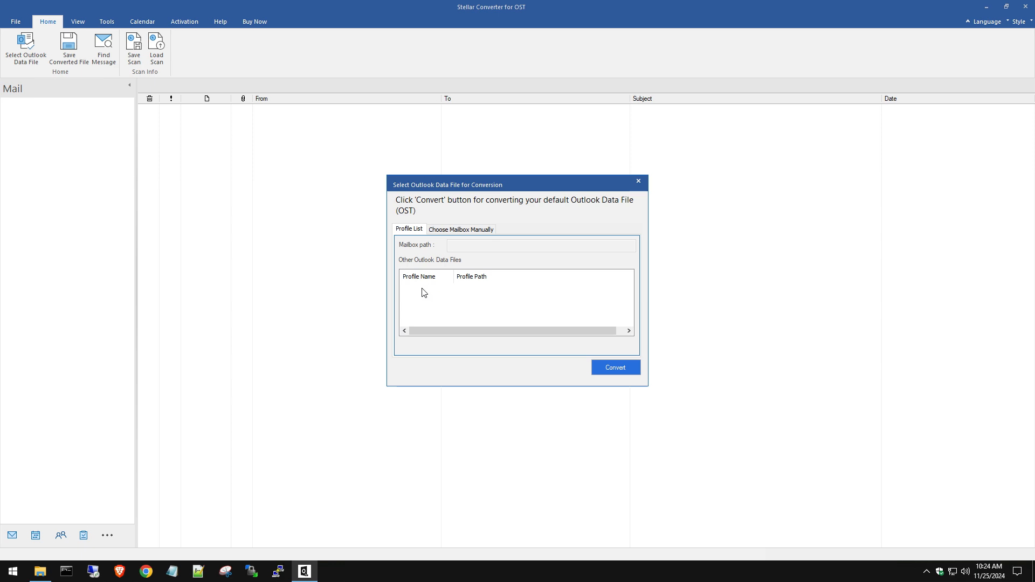
click(626, 364)
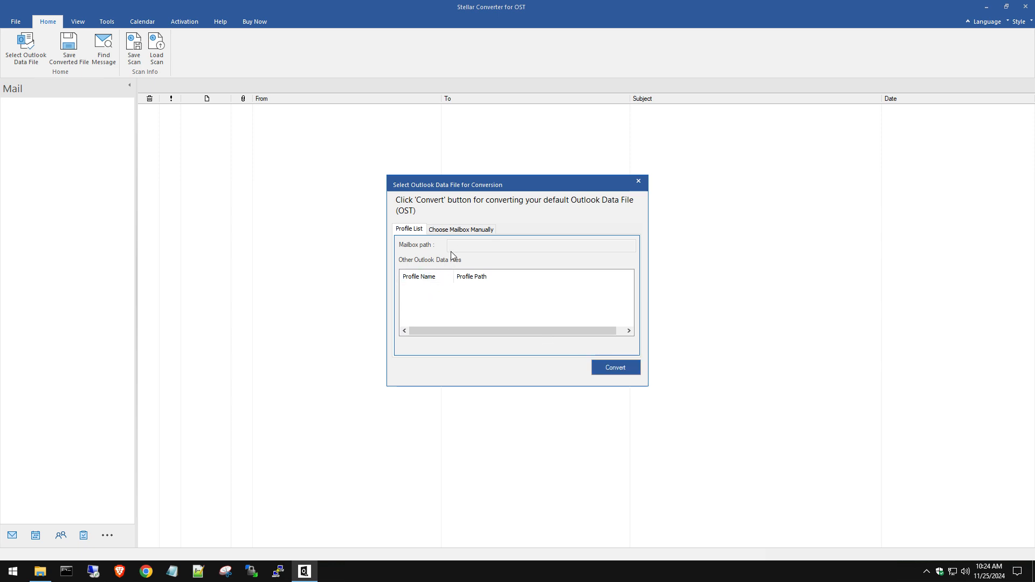
Step: Manually choose Demo Mailbox.ost from the Desktop folder as the Outlook data file and convert it
click(451, 234)
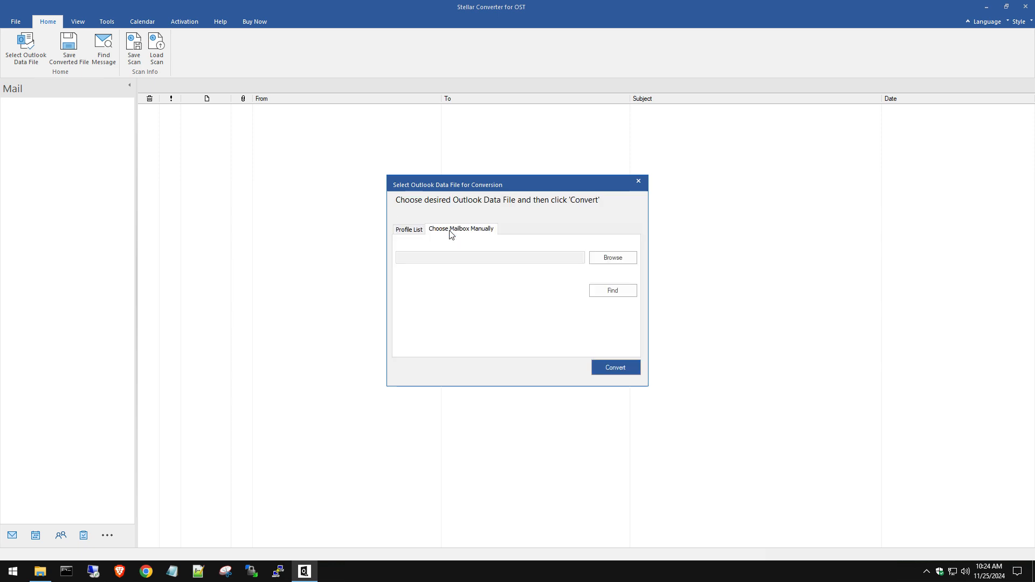
click(605, 259)
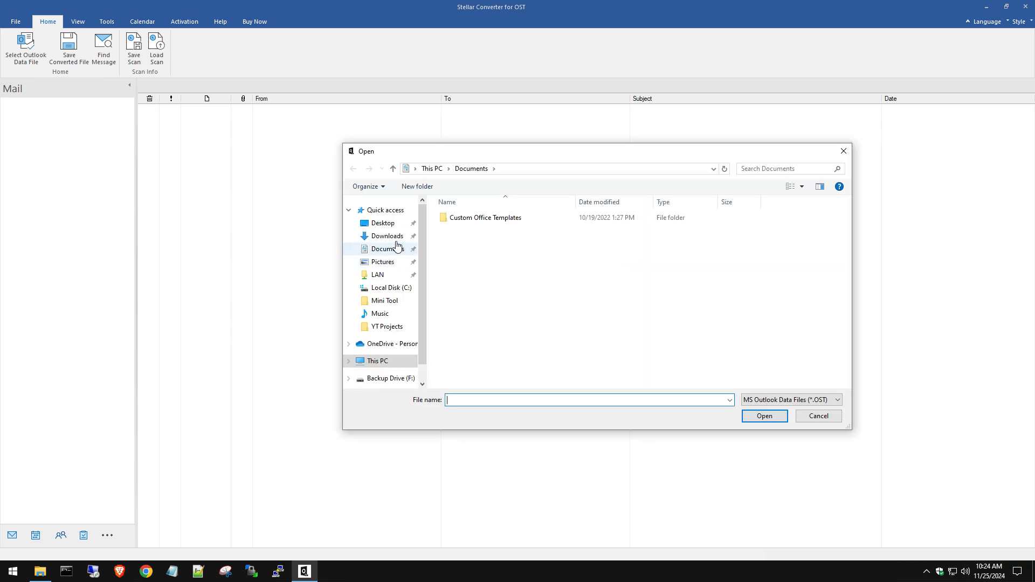
click(380, 225)
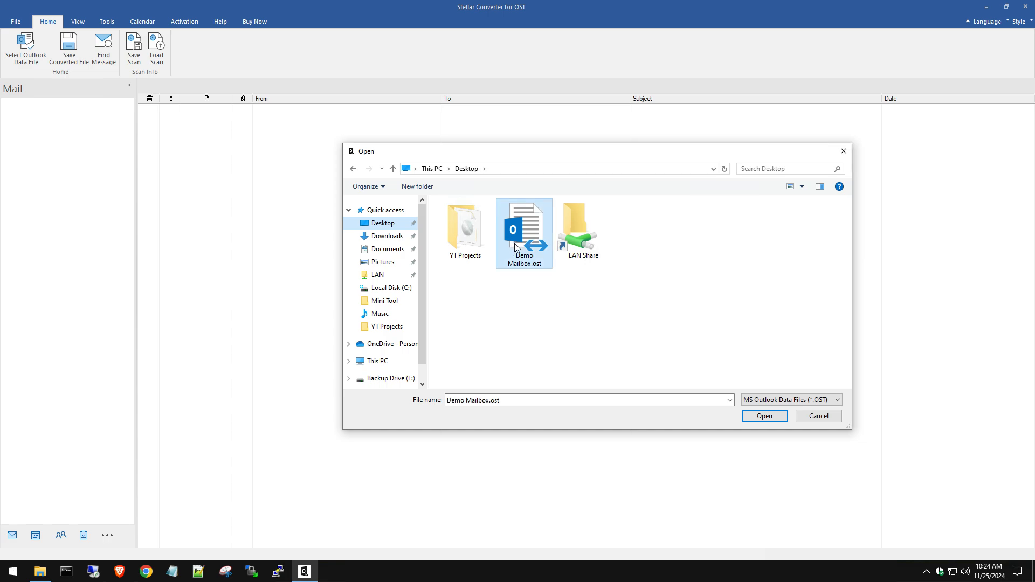
double_click(516, 248)
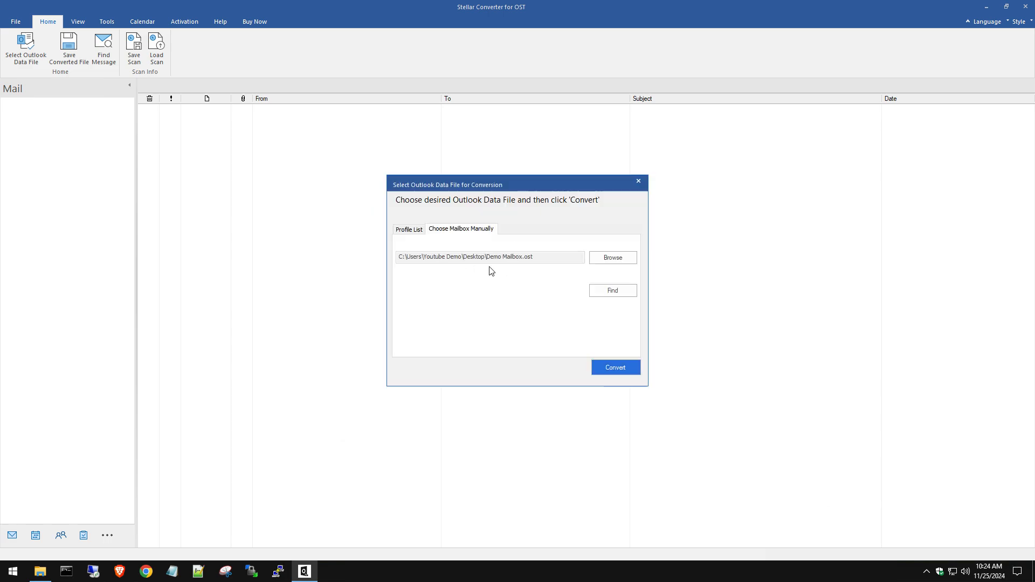
click(616, 369)
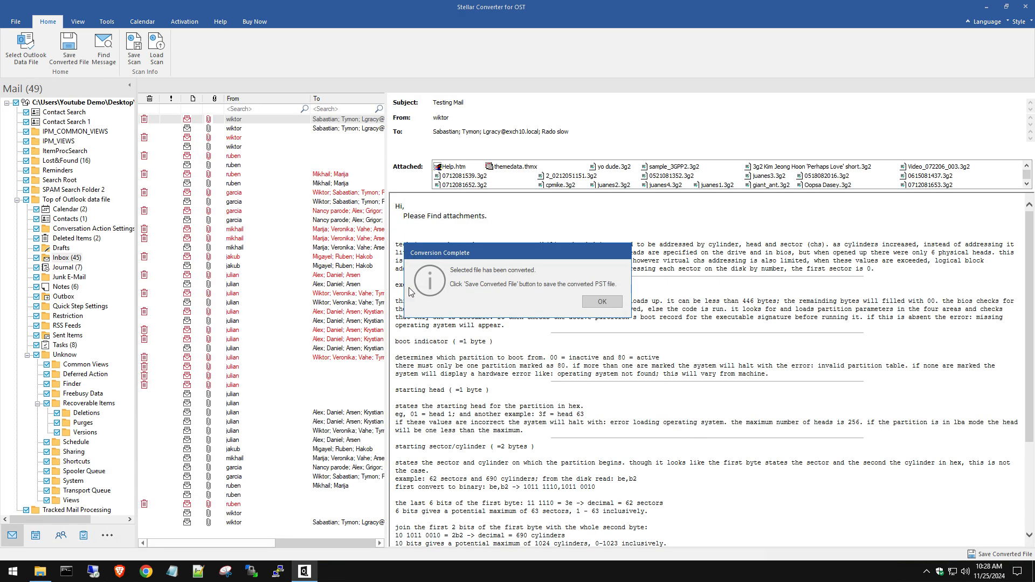
click(602, 302)
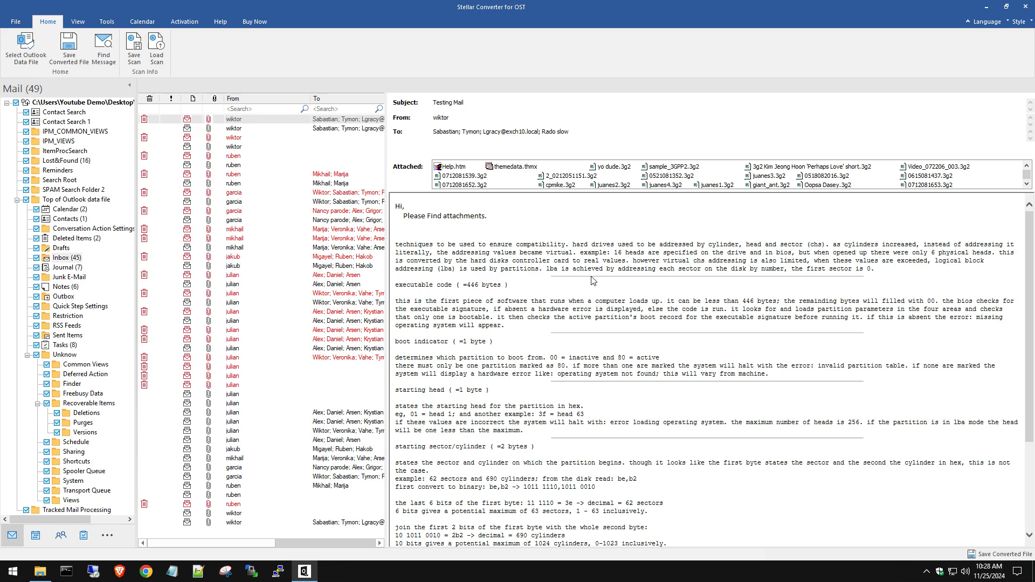
Step: Preview several messages in the converted mailbox's Inbox, including Testing Mail No. 1000
click(232, 129)
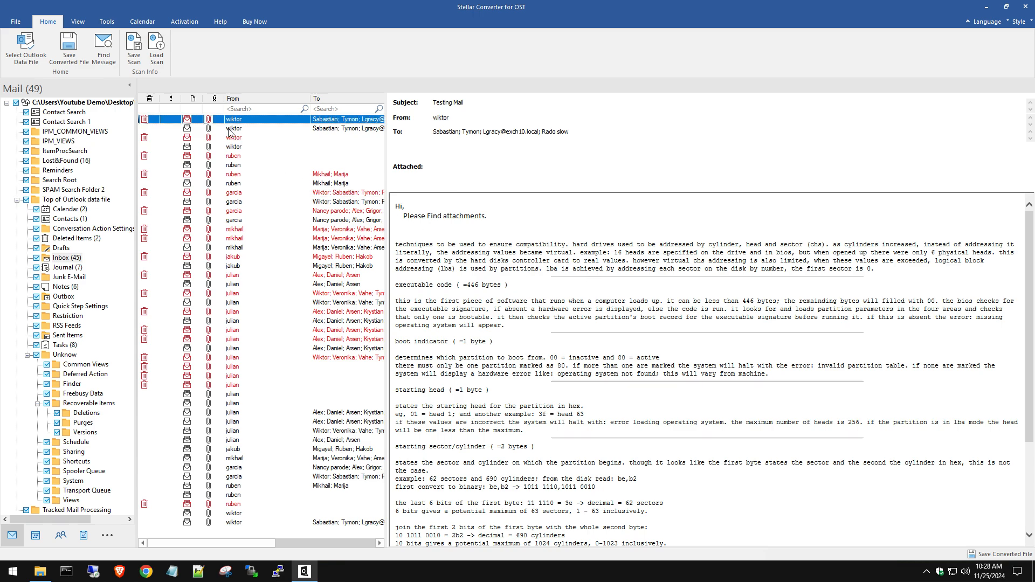
click(235, 157)
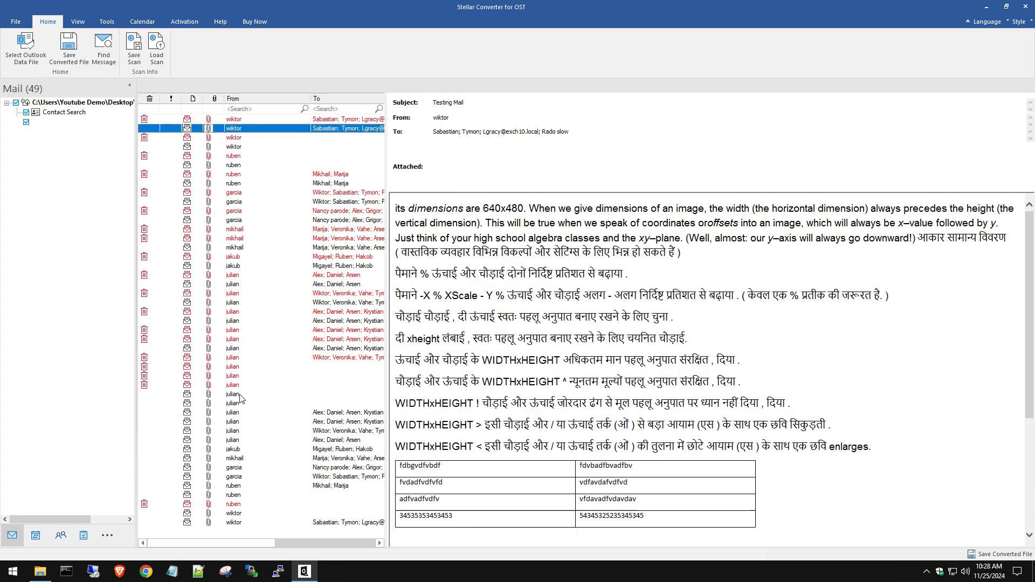
click(235, 403)
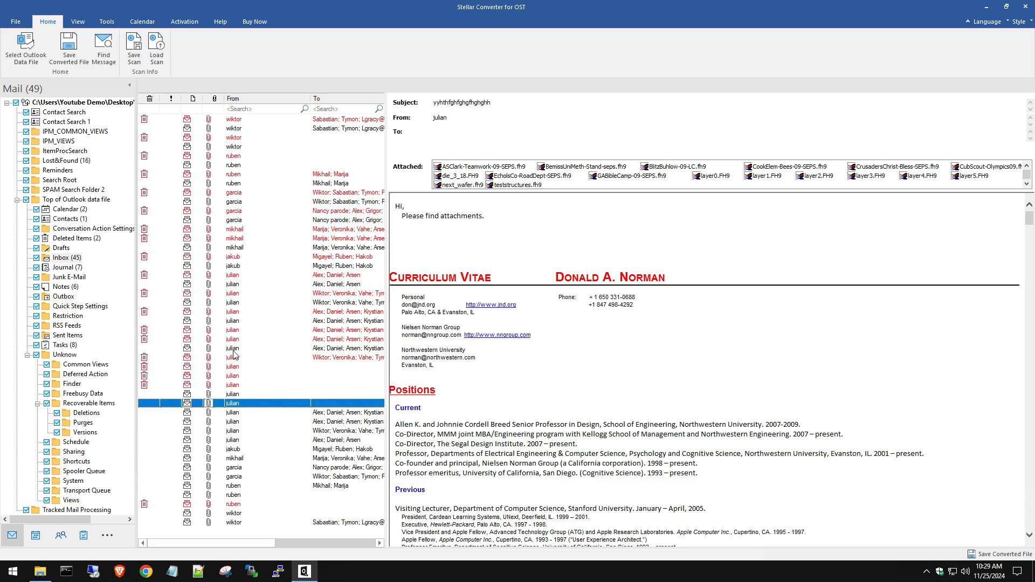
click(245, 431)
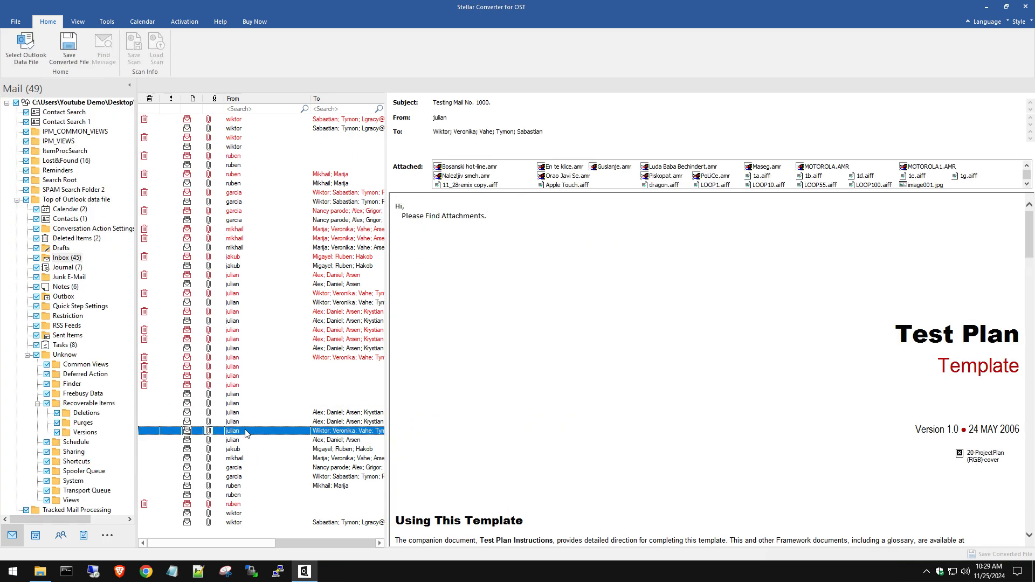
scroll(685, 383, down, 4)
scroll(553, 367, up, 6)
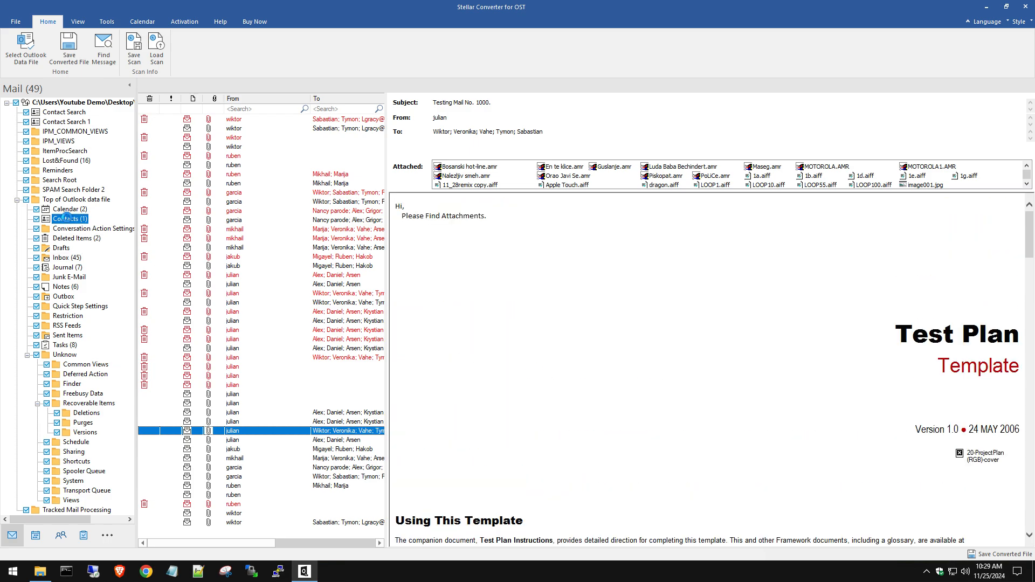
Step: View the mailbox's Contacts and Calendar folders, then return to the mail folder view
click(67, 218)
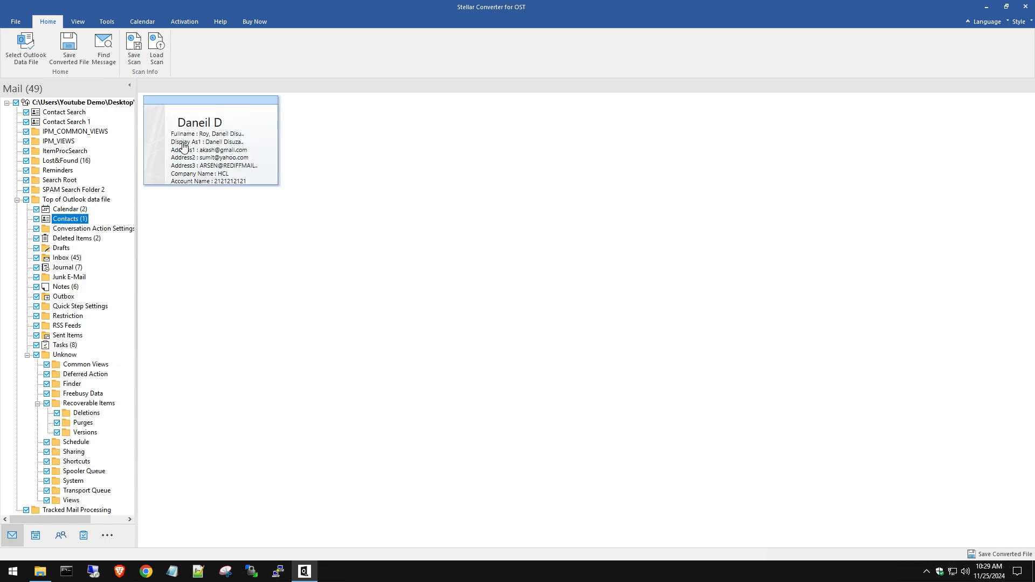
click(73, 209)
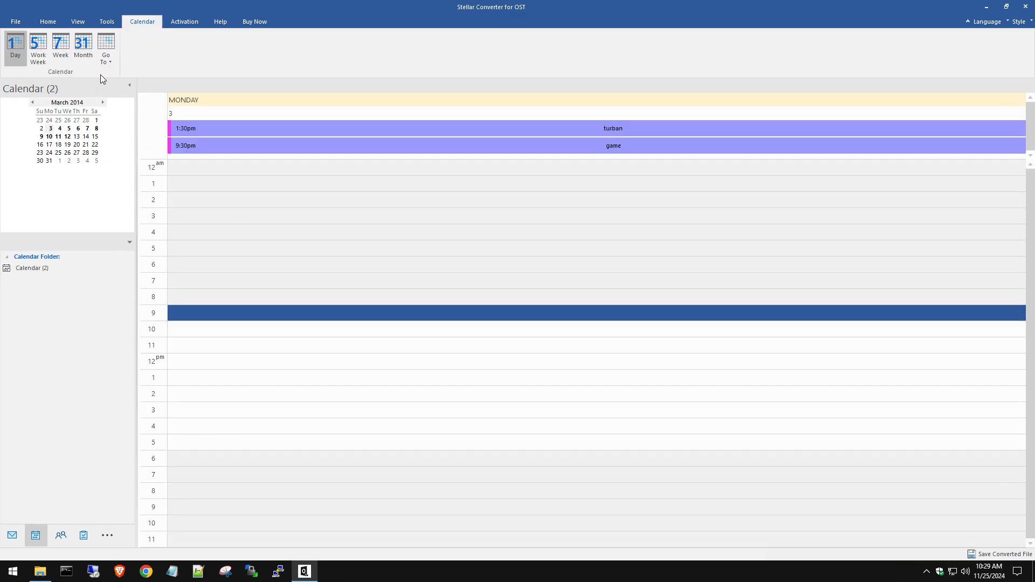
click(47, 21)
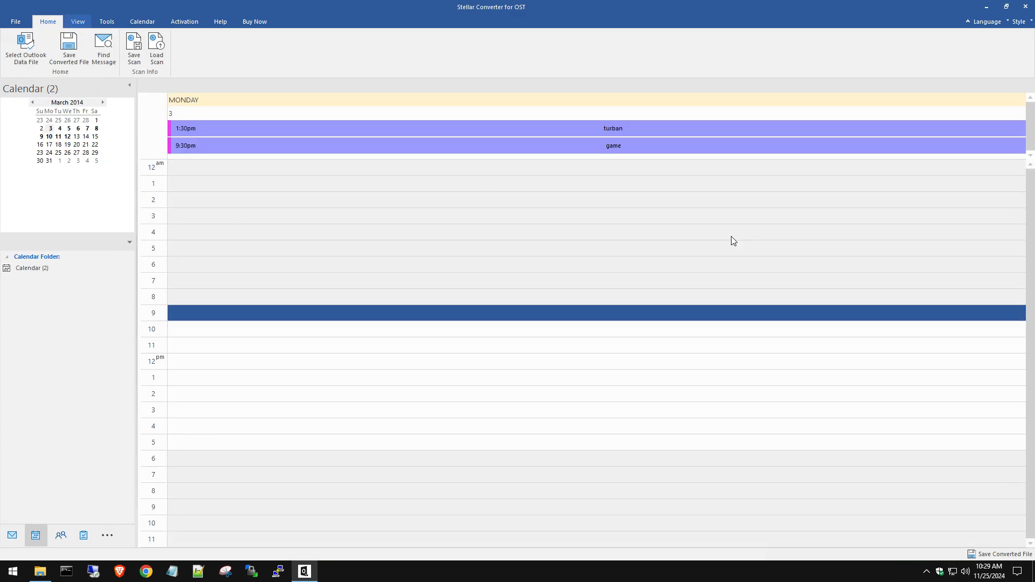
click(38, 536)
click(12, 535)
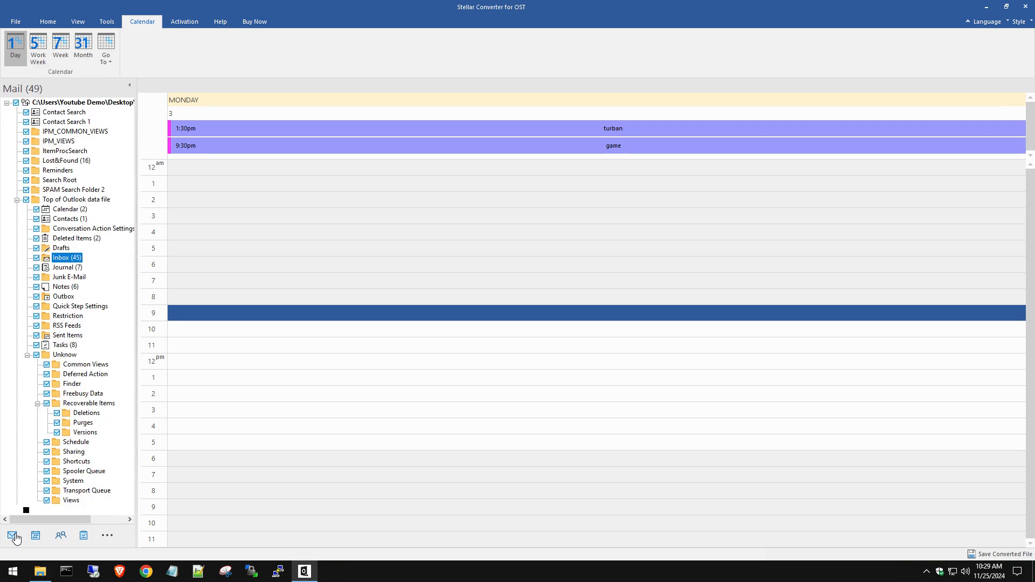
Step: View the Contacts view again, then check the Freebusy Data and Inbox folders in the mail view
click(60, 537)
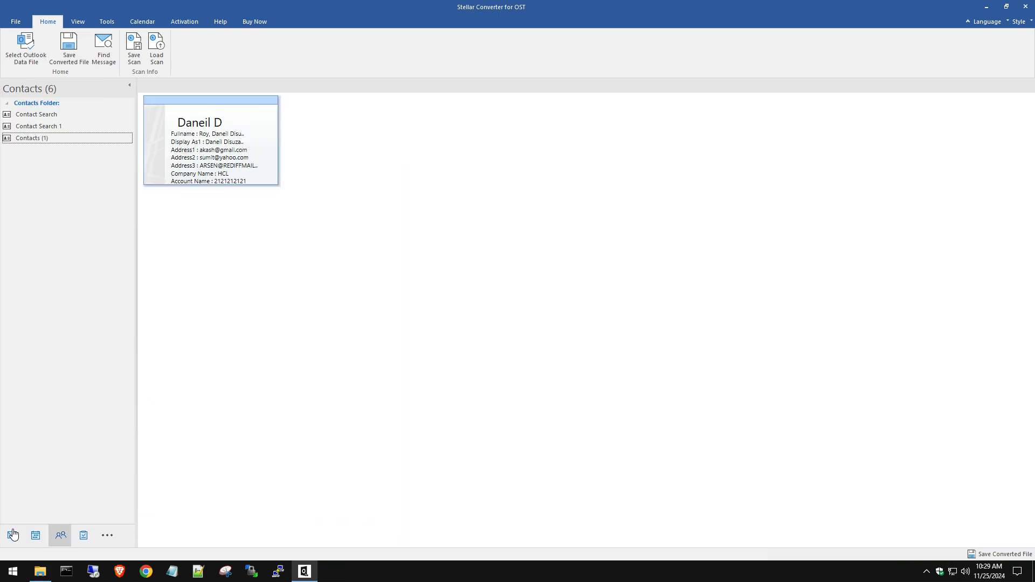
click(12, 536)
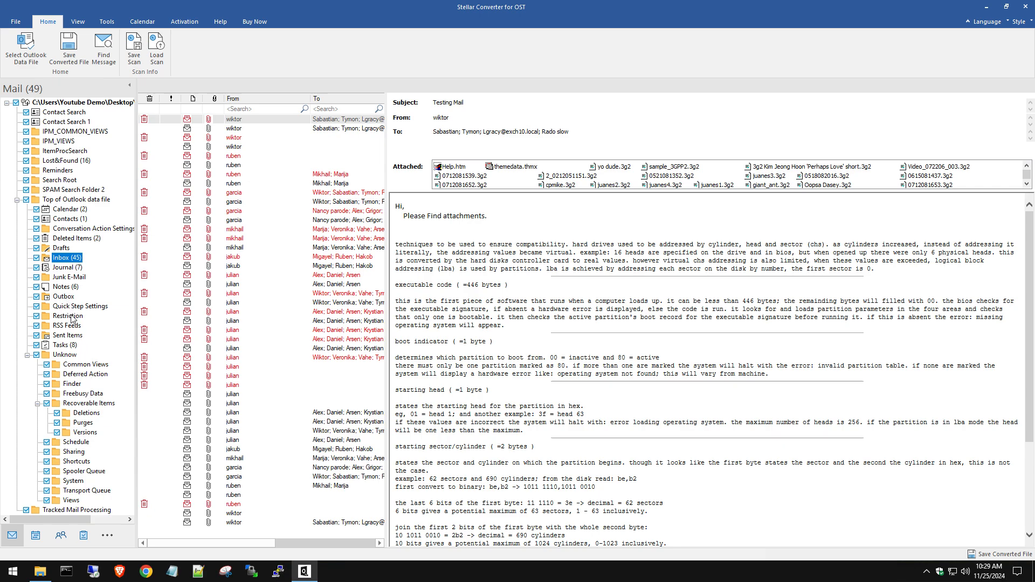
click(74, 384)
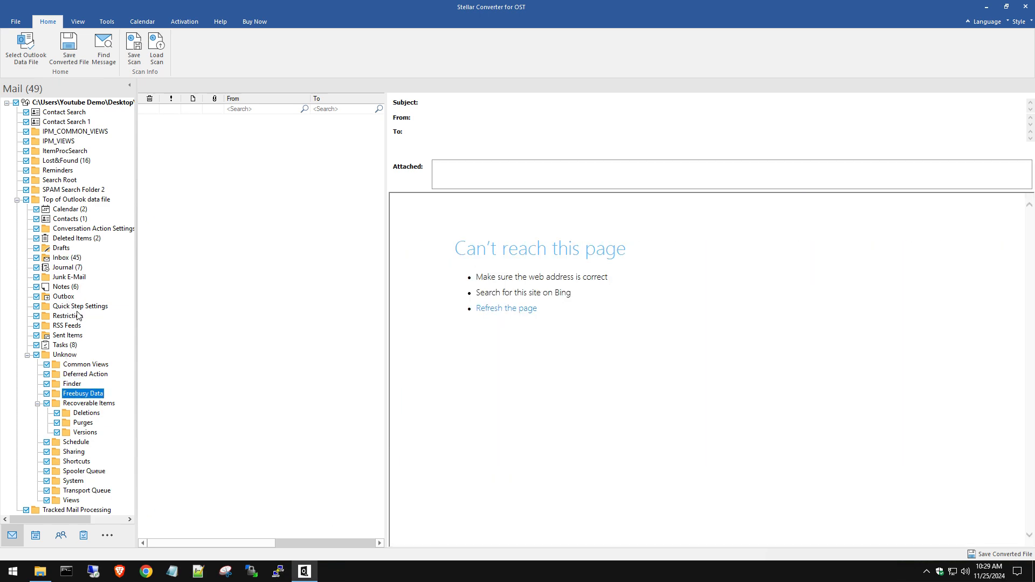
click(66, 258)
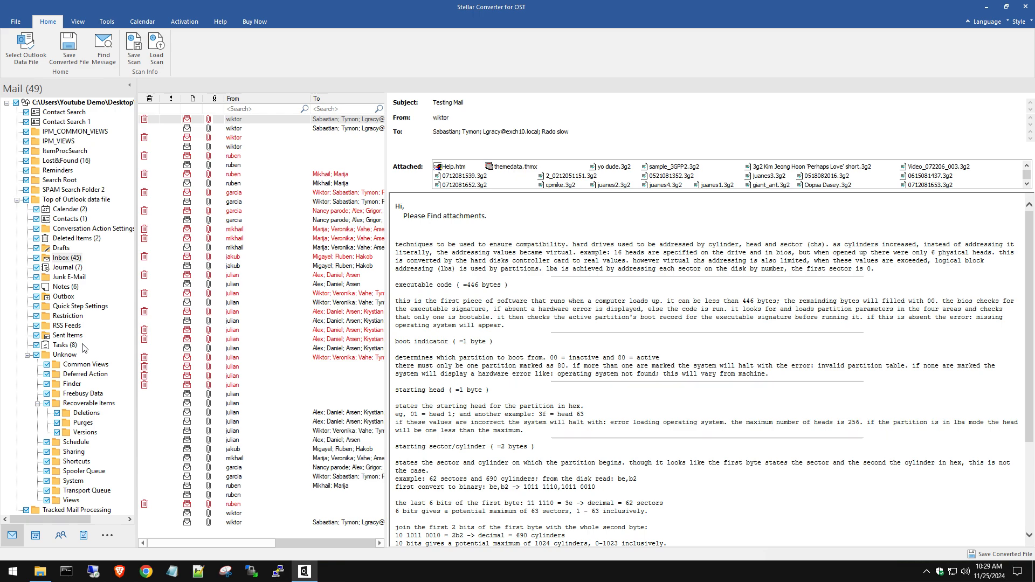
click(20, 57)
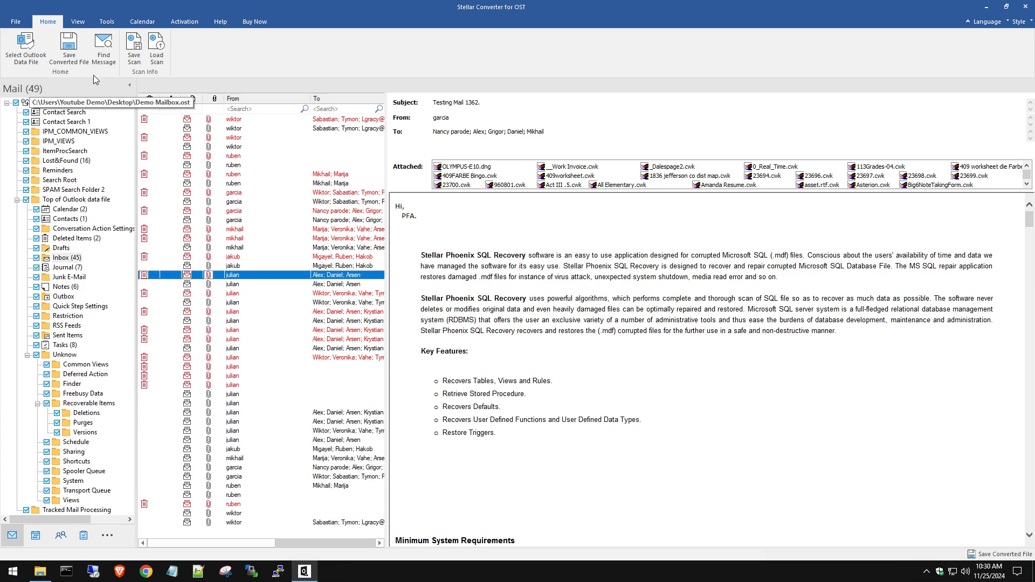
Step: Start saving the converted file and activate the product with the activation key
click(69, 57)
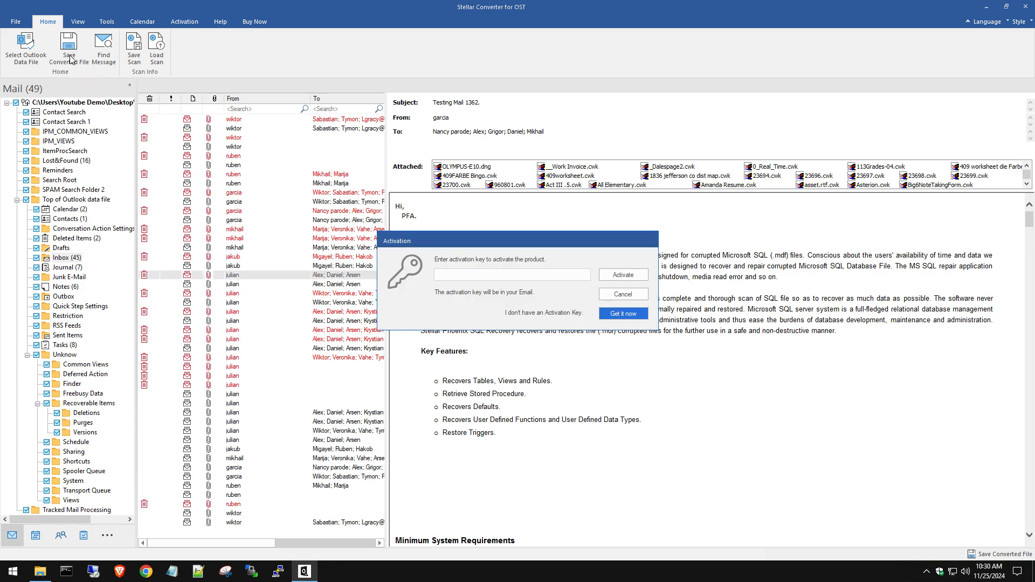
click(468, 273)
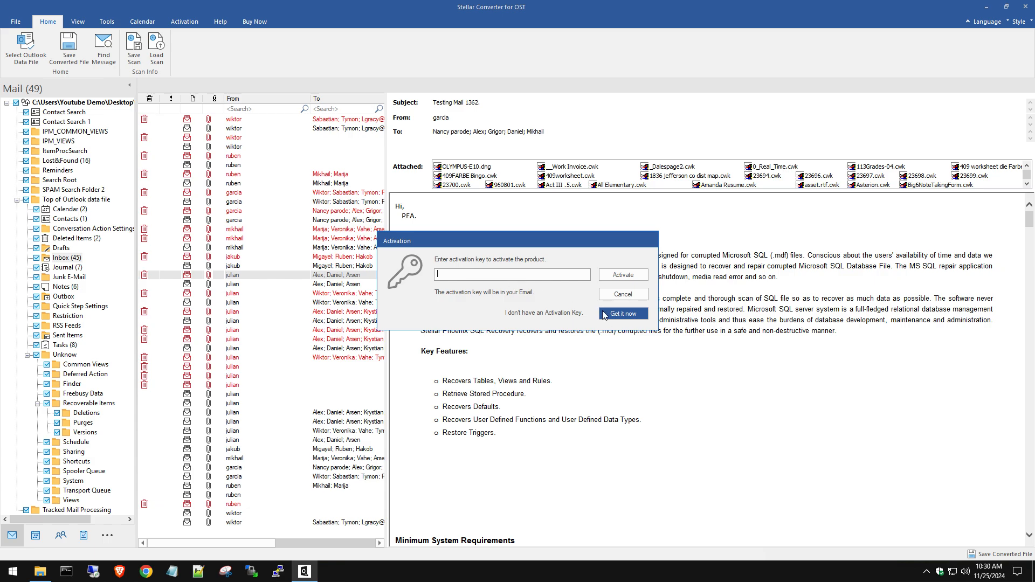
click(629, 320)
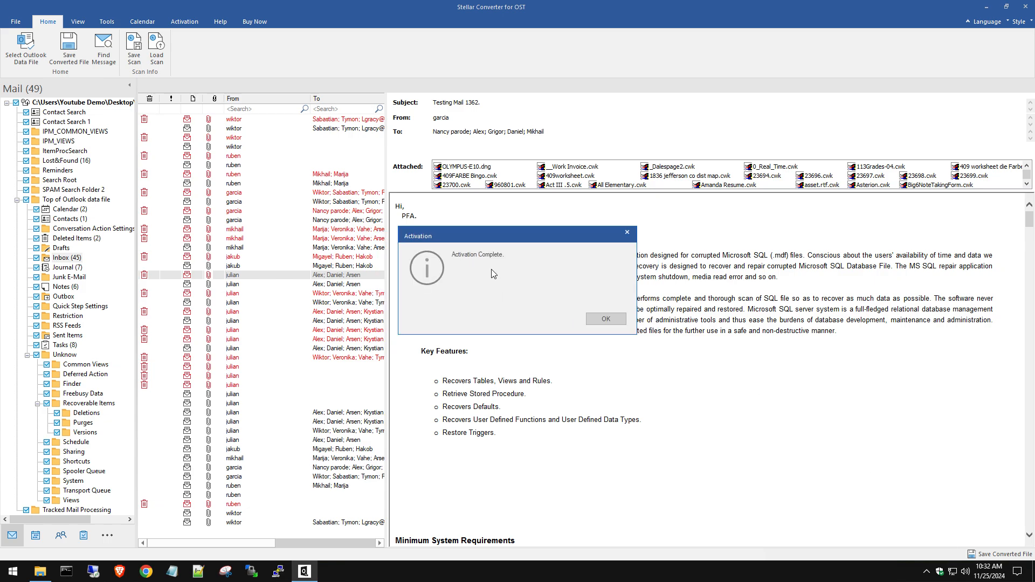
click(607, 318)
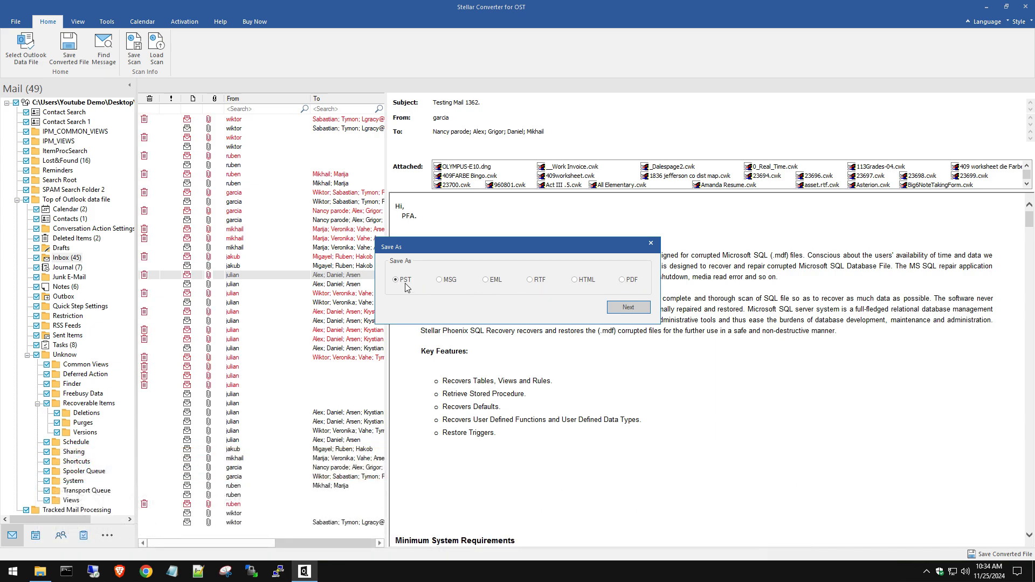
Step: Save the converted mailbox as PST to the Desktop folder, keeping Recover Deleted Items and Auto split PST file enabled
click(619, 308)
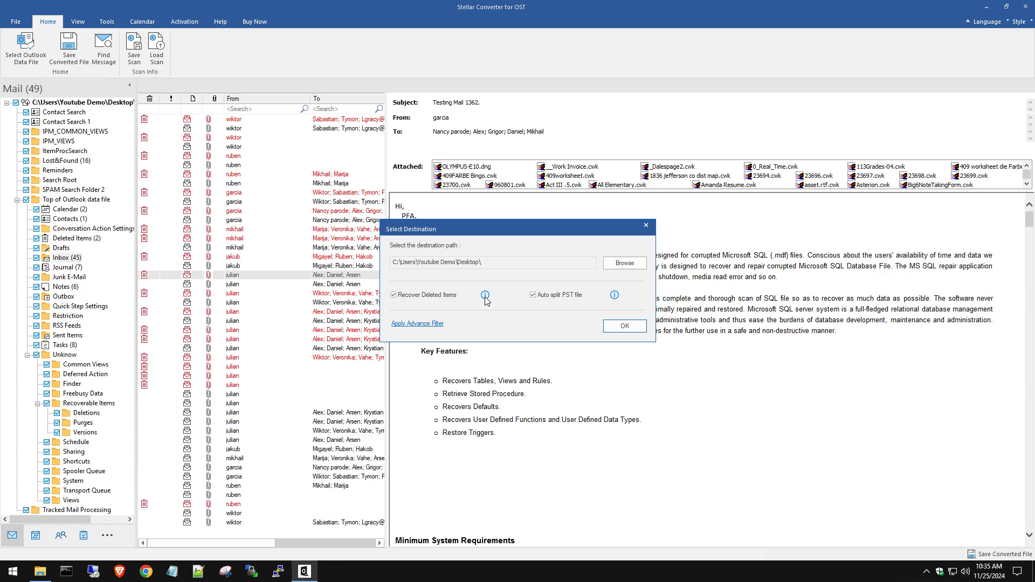
click(624, 327)
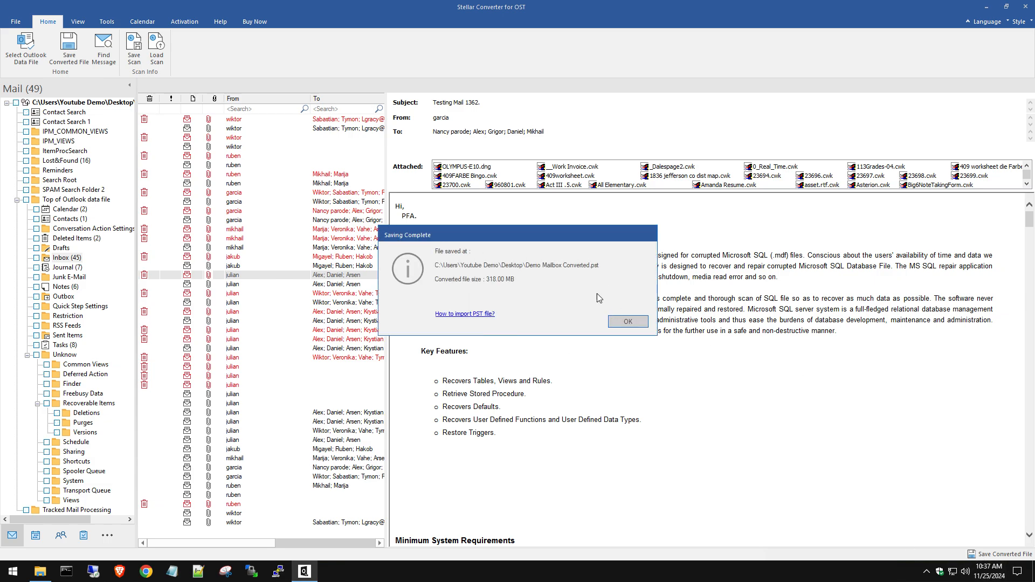
click(627, 321)
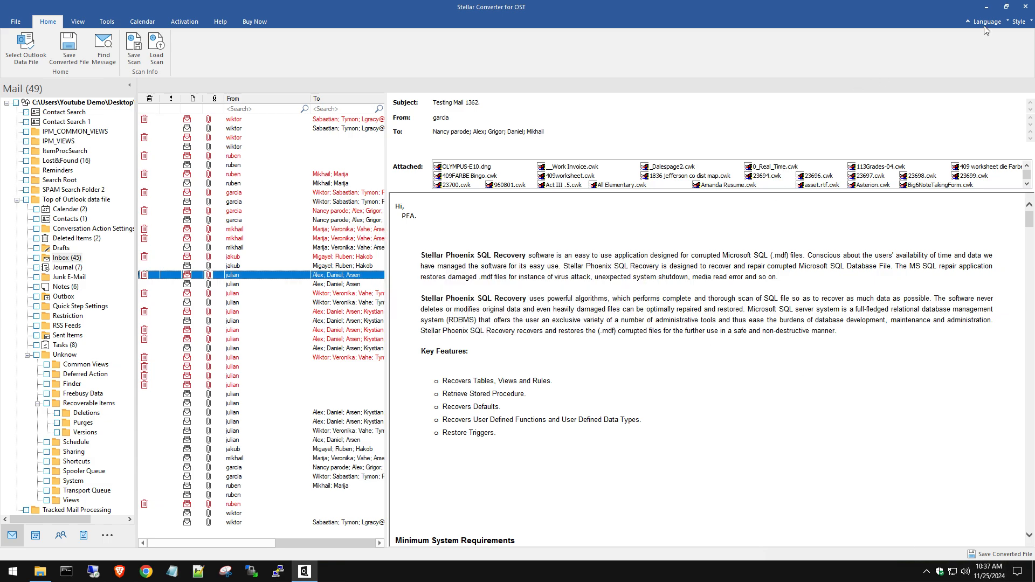
Step: Minimize the converter to locate the mailbox files on the desktop, and launch Outlook
click(986, 6)
drag(34, 243, 157, 251)
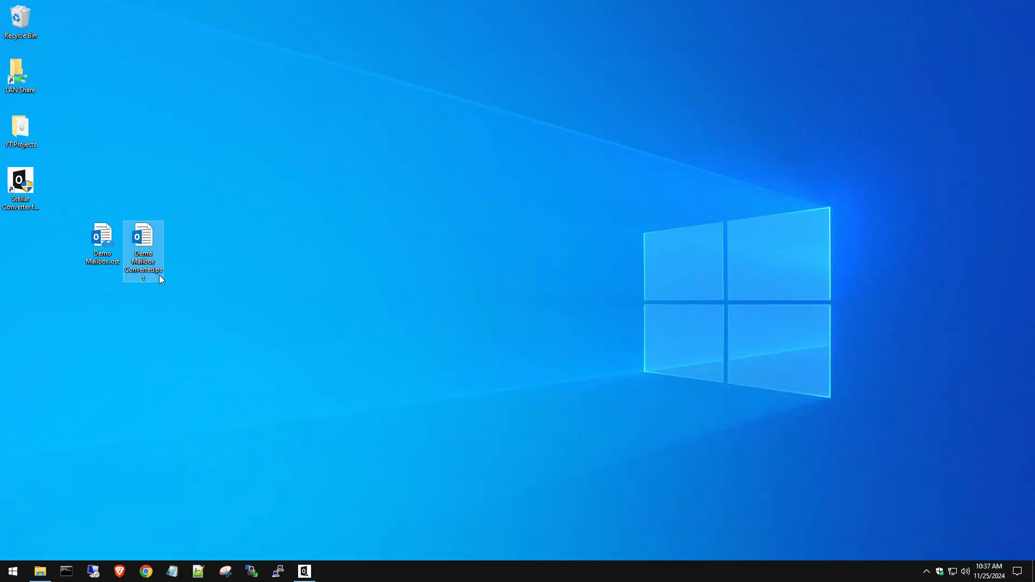
click(2, 572)
click(3, 572)
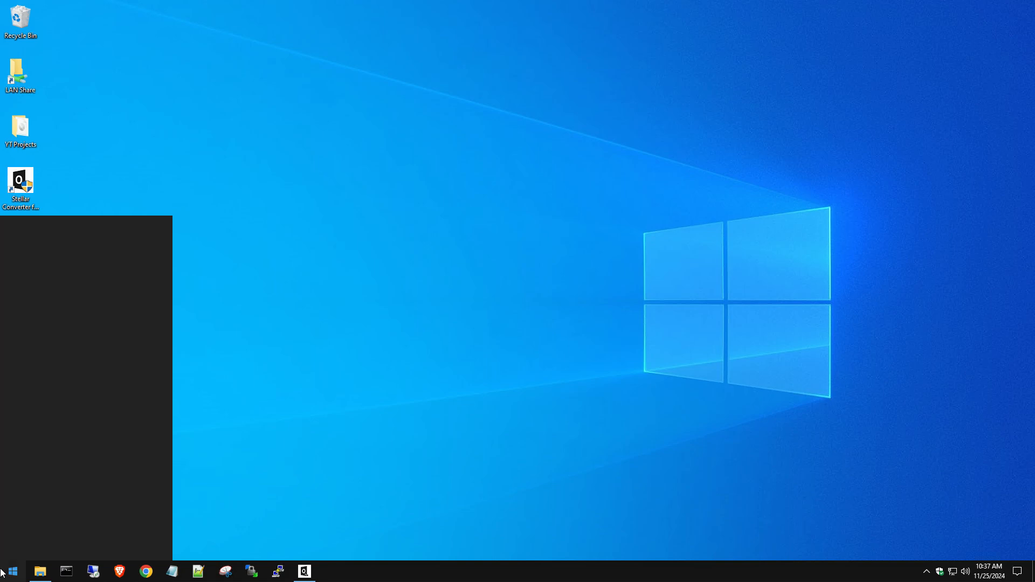
text(out)
key(Return)
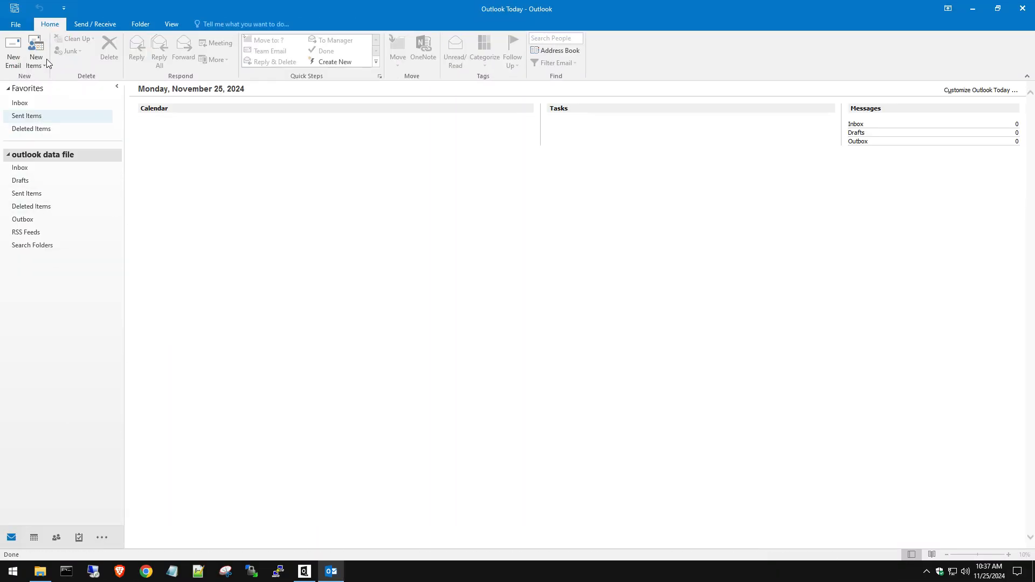
Step: Open Demo Mailbox Converted.pst from the Desktop folder as an Outlook data file
click(15, 24)
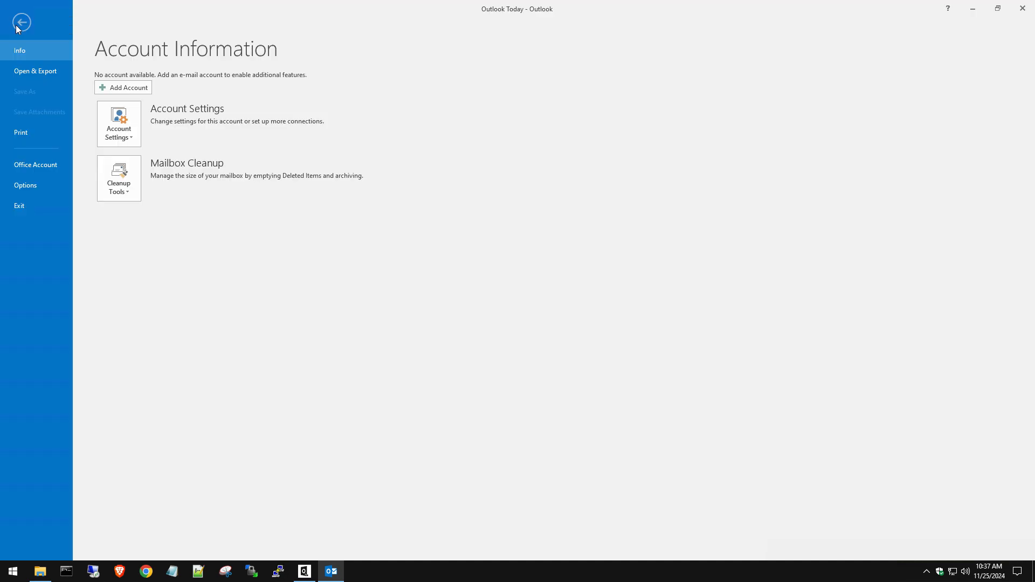
click(37, 70)
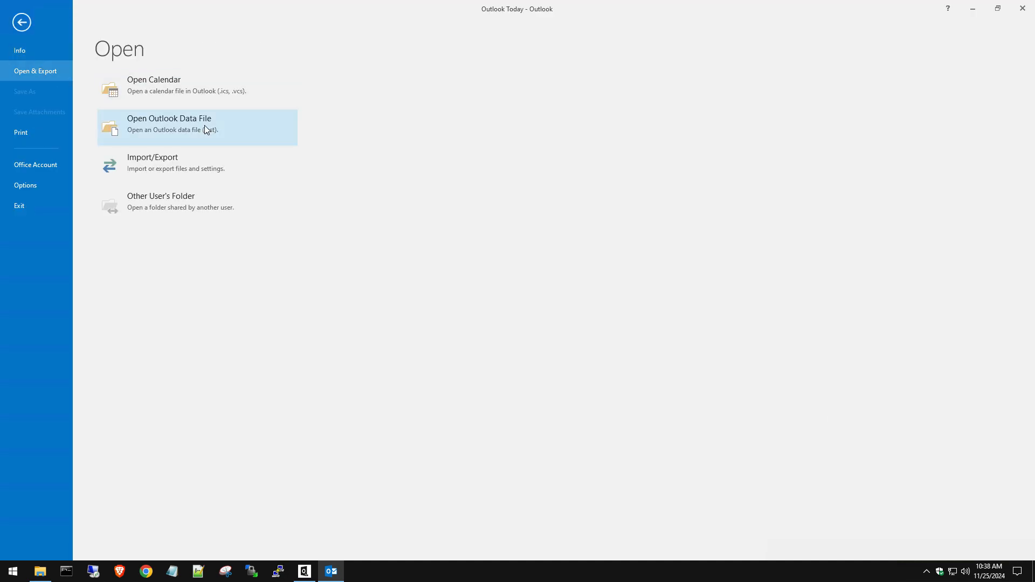
click(242, 134)
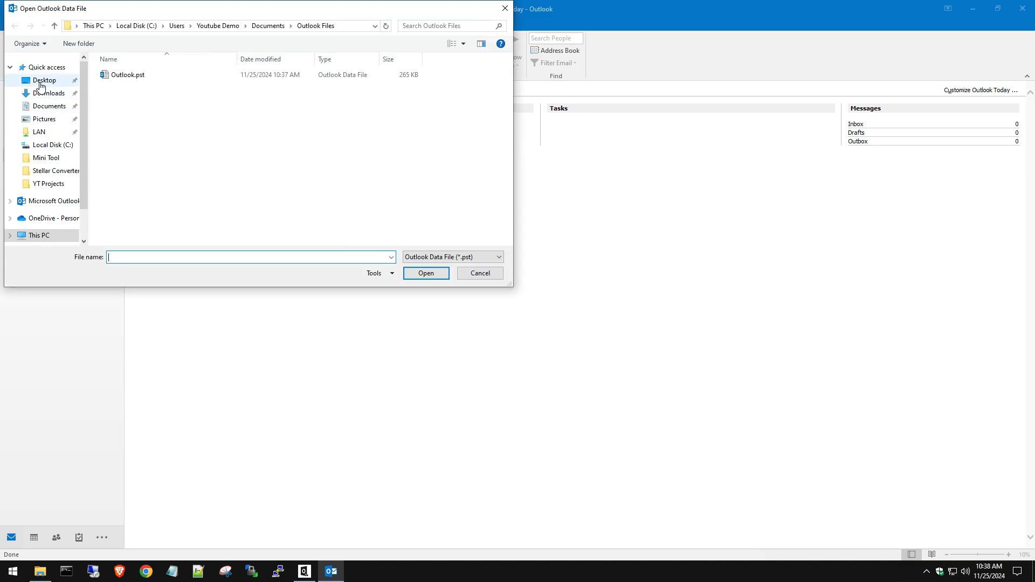
click(45, 81)
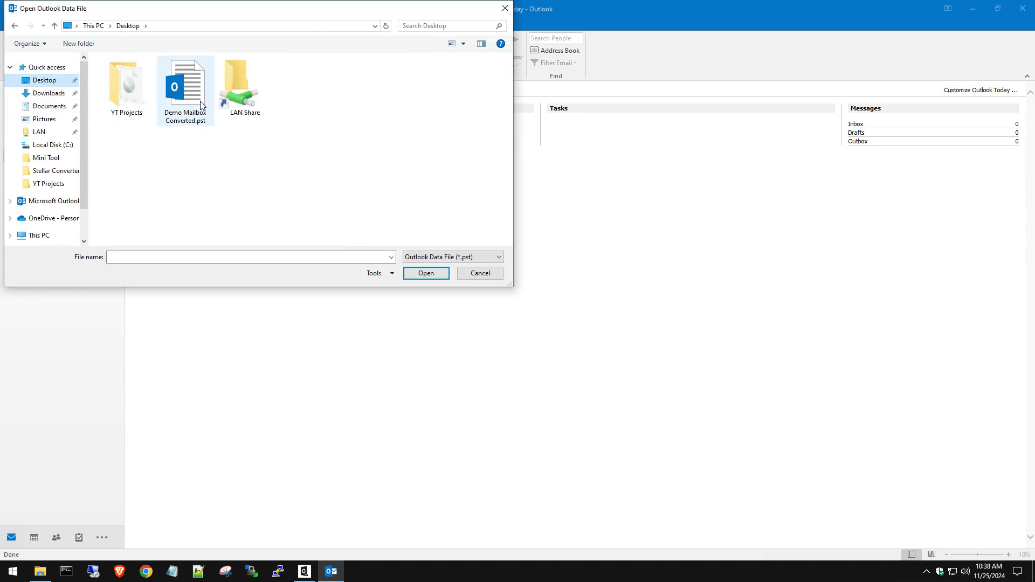
double_click(176, 90)
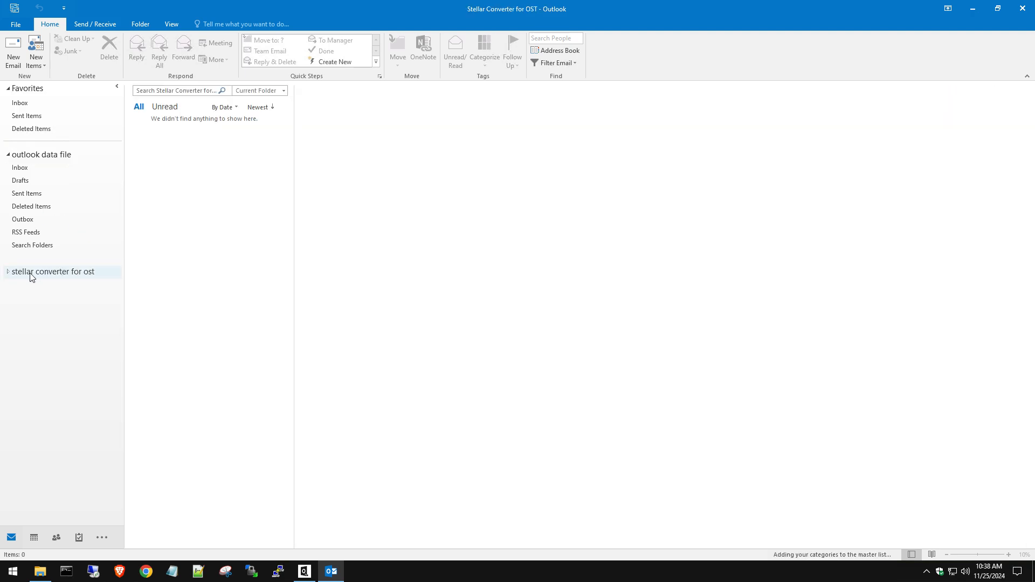
Step: Expand the stellar converter for ost mailbox and view messages in the Inbox under Top of Outlook data file
click(9, 272)
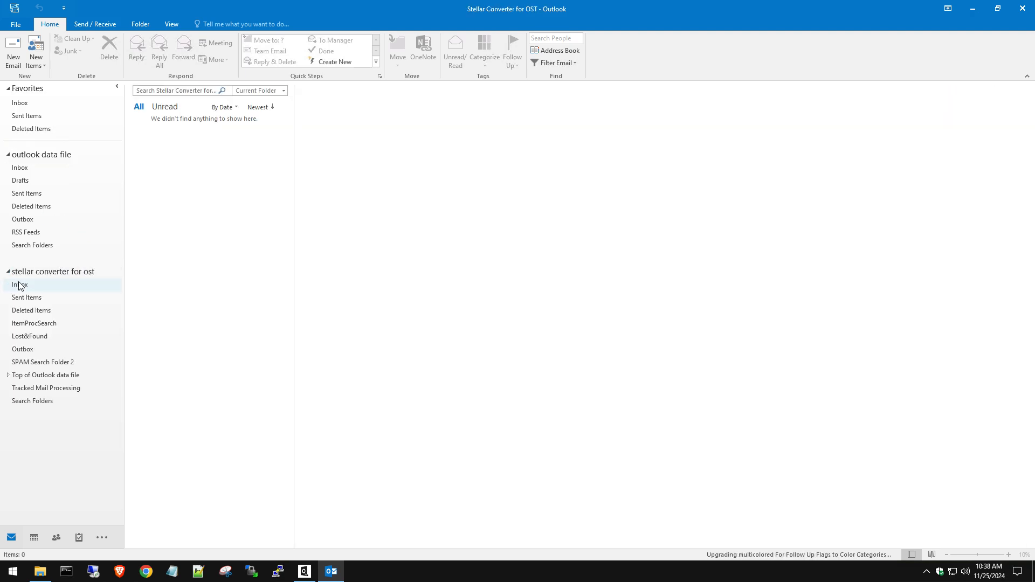
click(19, 297)
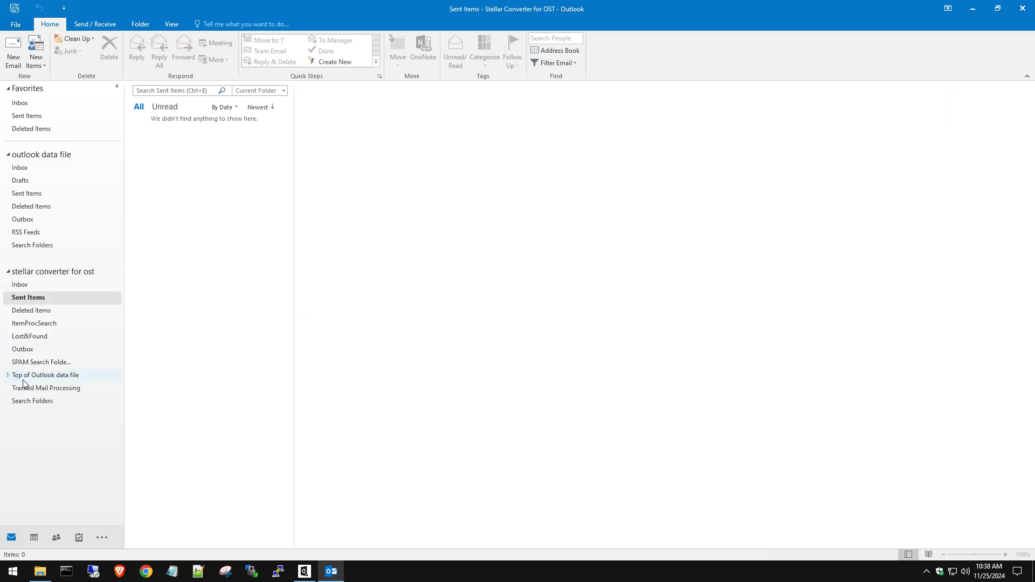
click(8, 376)
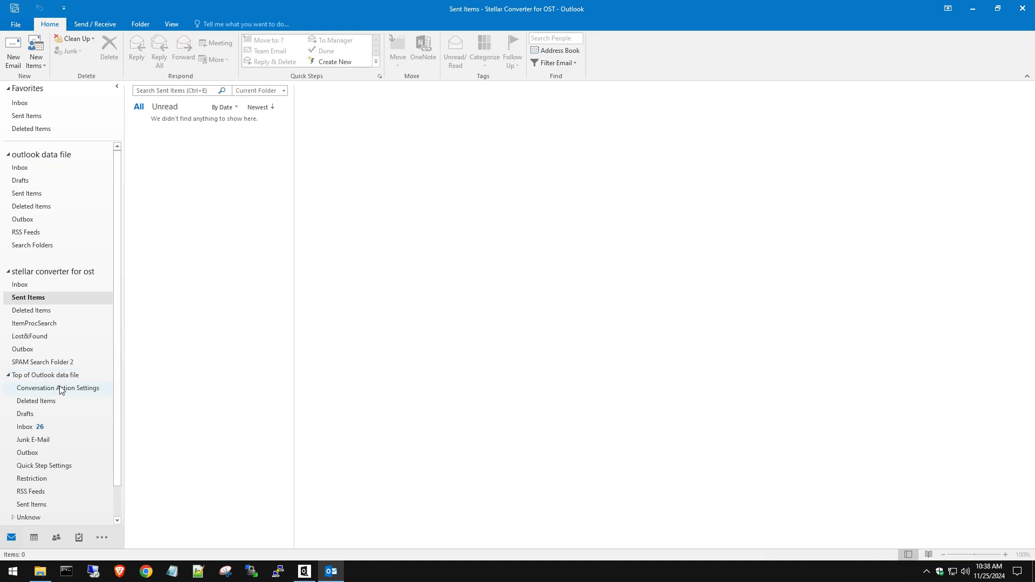
scroll(66, 384, down, 1)
click(24, 395)
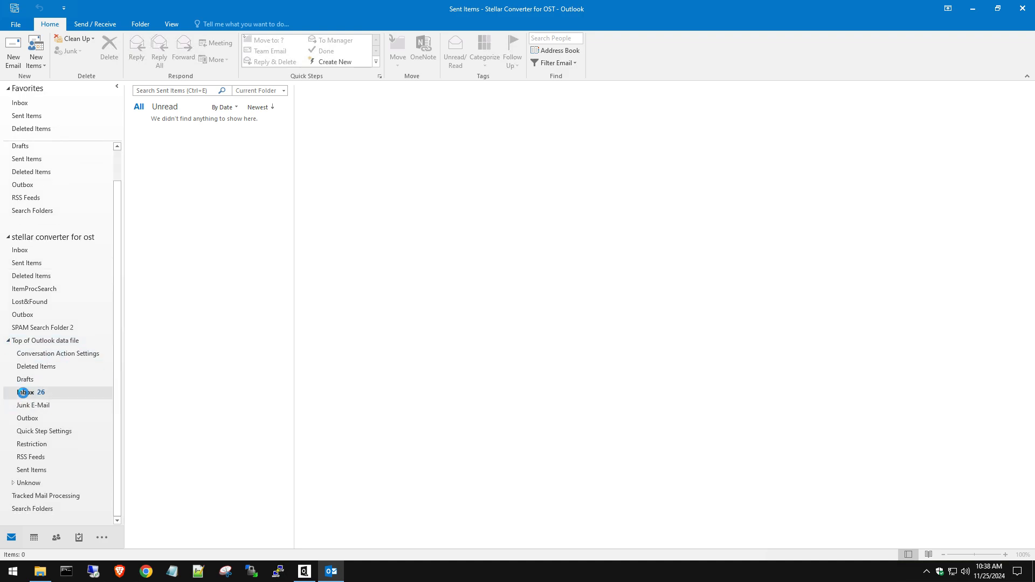
click(202, 150)
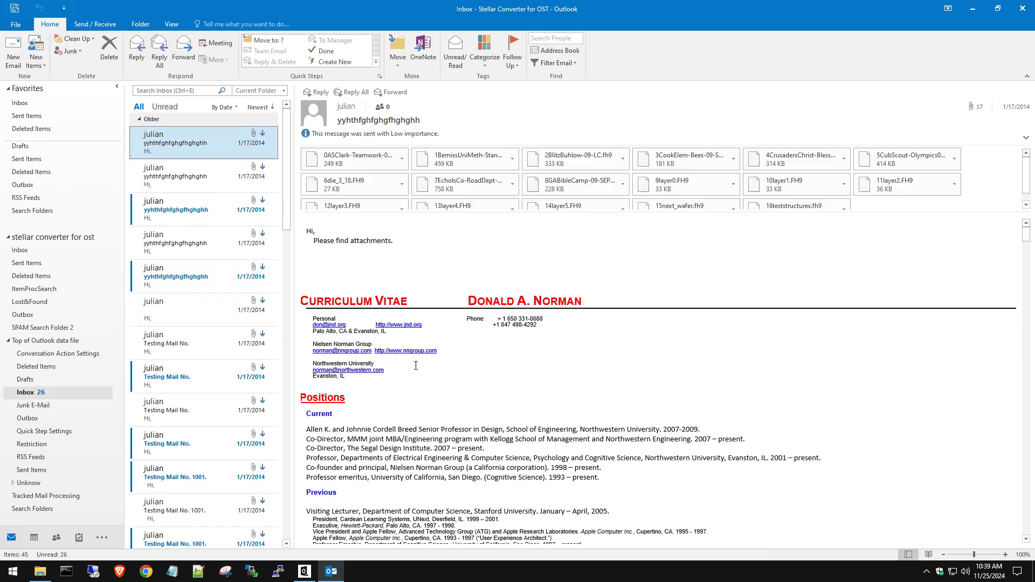
click(203, 309)
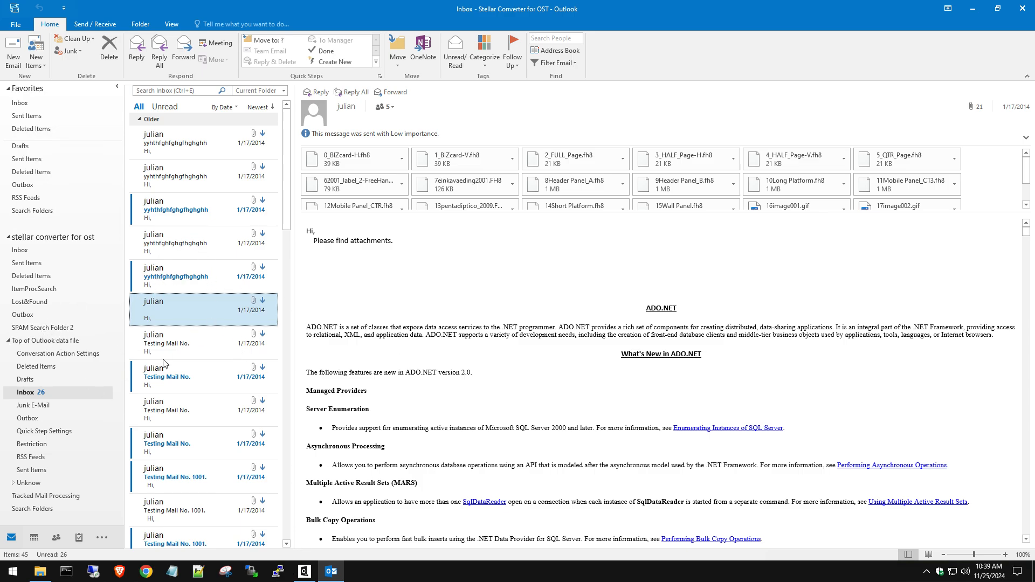
Step: Switch back to Stellar Converter for OST and view the Find Message search criteria, then close the search
click(303, 572)
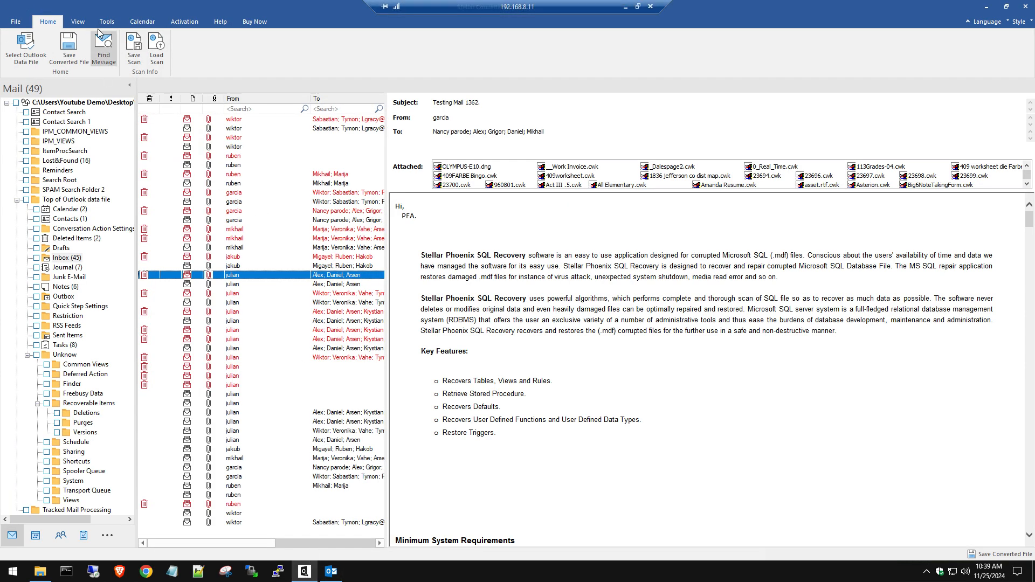
click(78, 21)
click(111, 25)
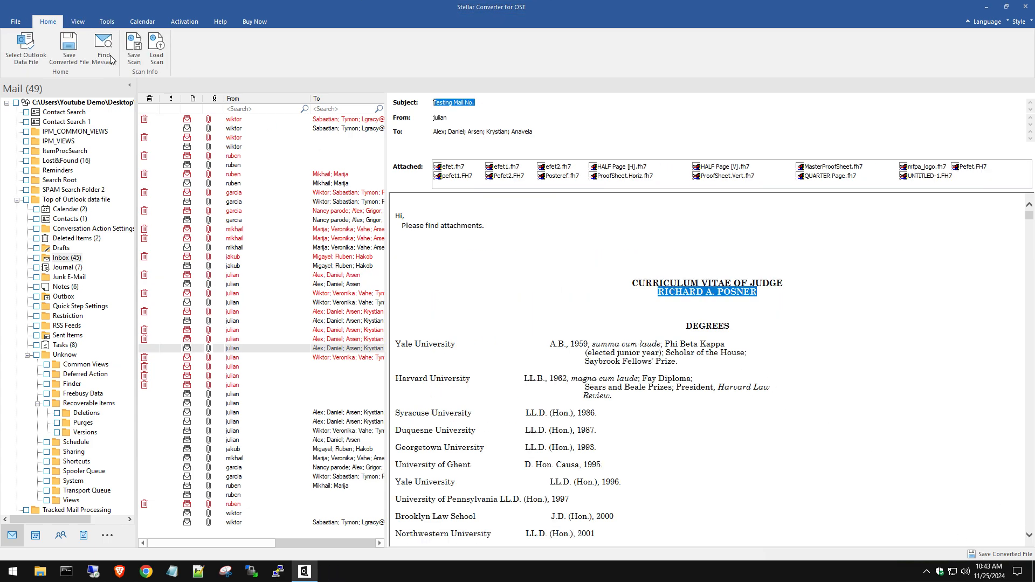
click(110, 55)
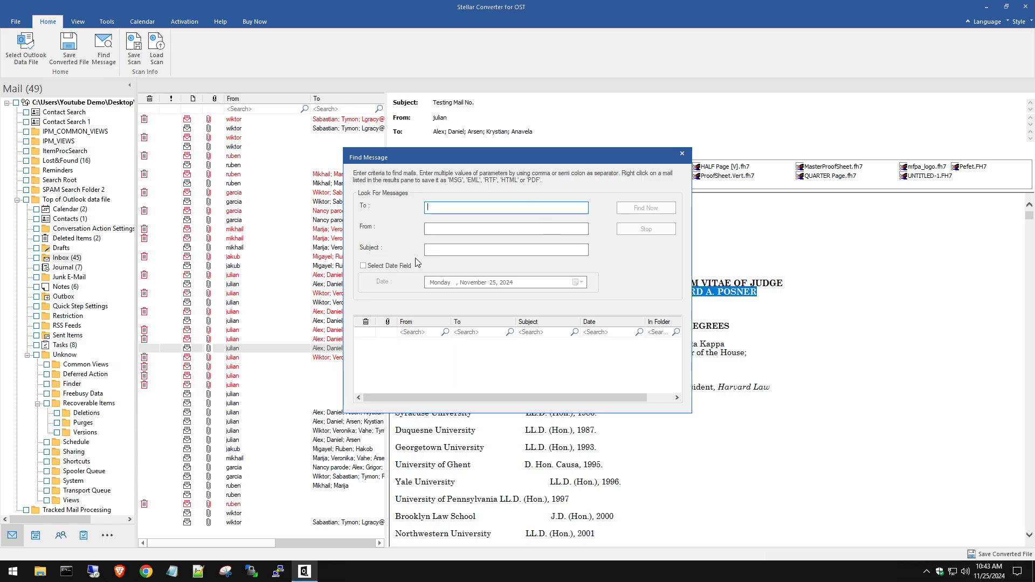
click(681, 155)
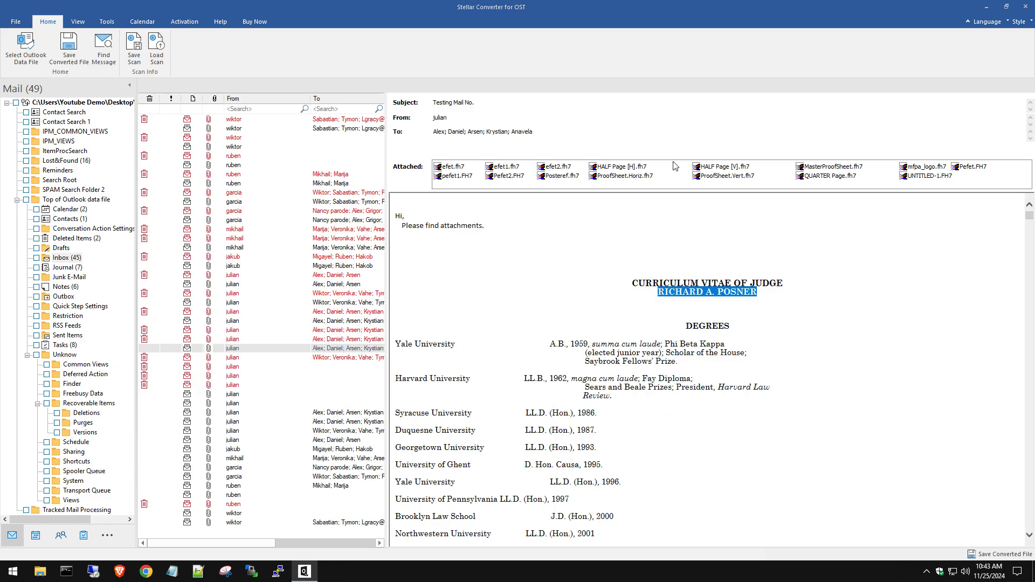
Step: Preview deleted Inbox messages and save one with an empty To field as HTML to the Desktop folder
click(232, 275)
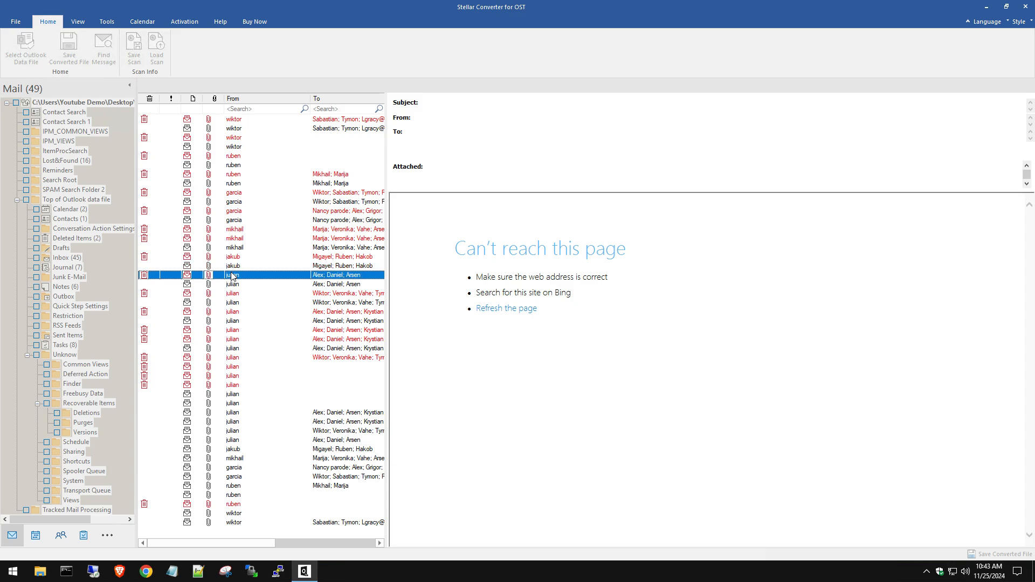
click(236, 368)
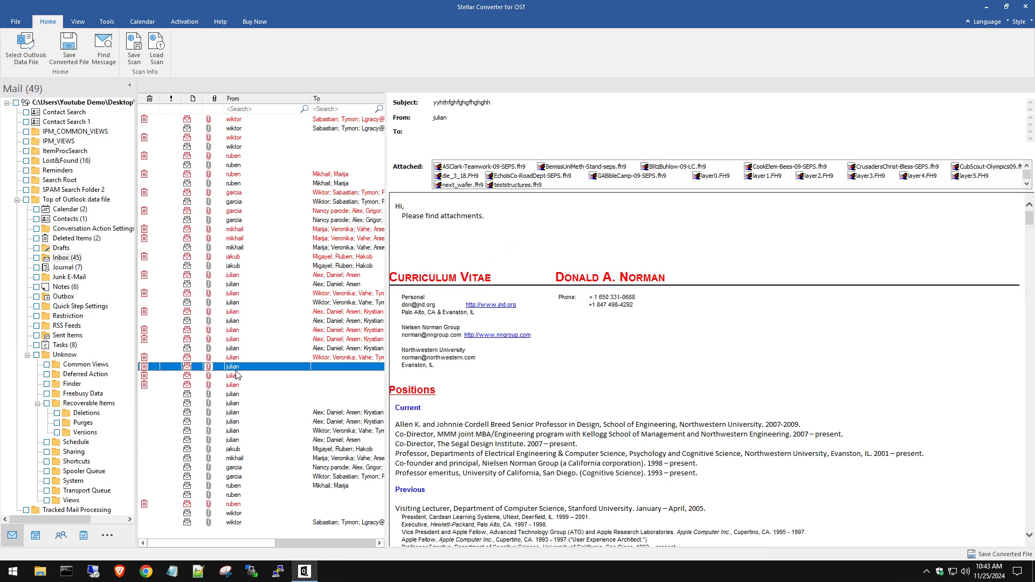
right_click(237, 374)
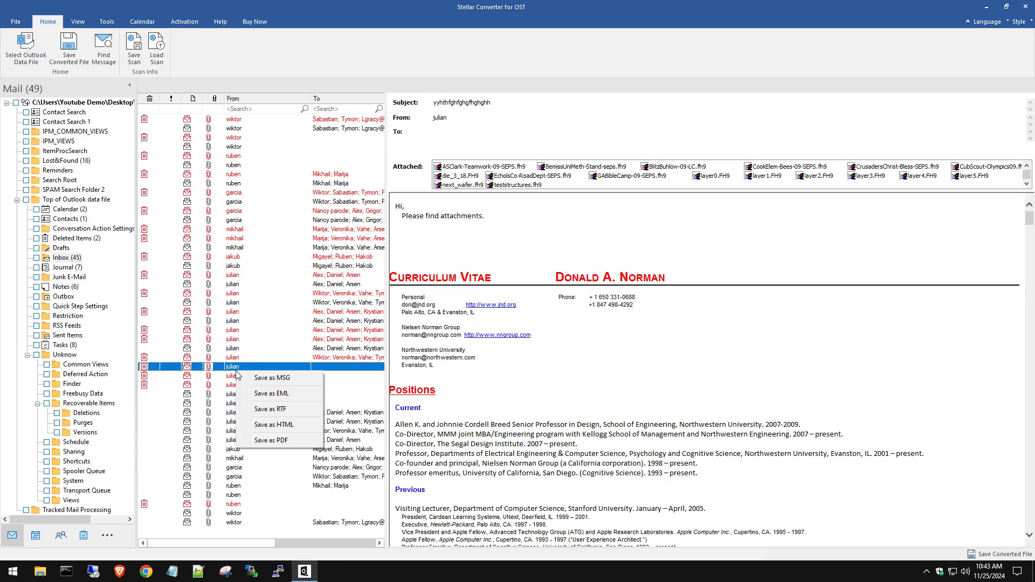
click(295, 425)
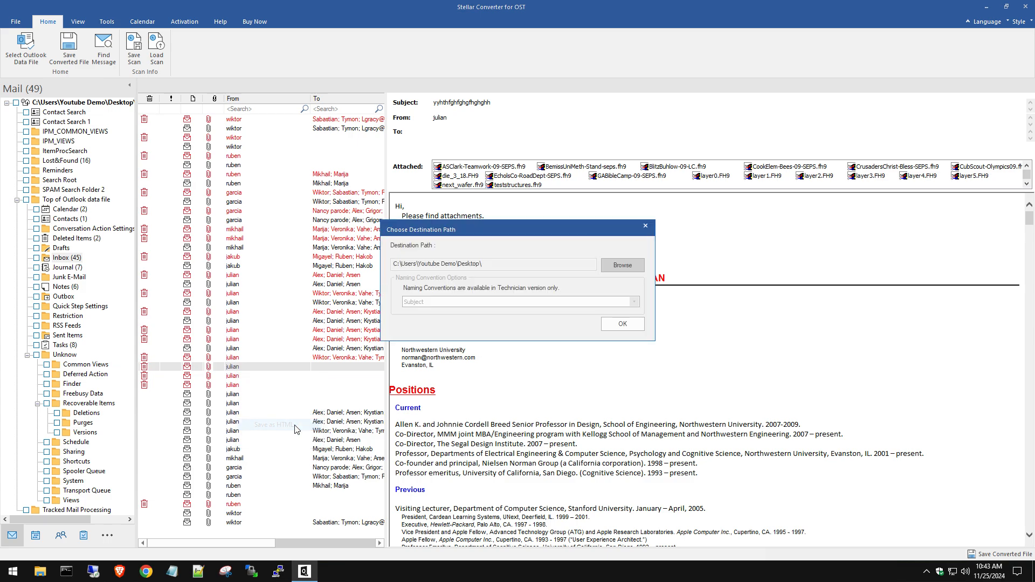
click(621, 325)
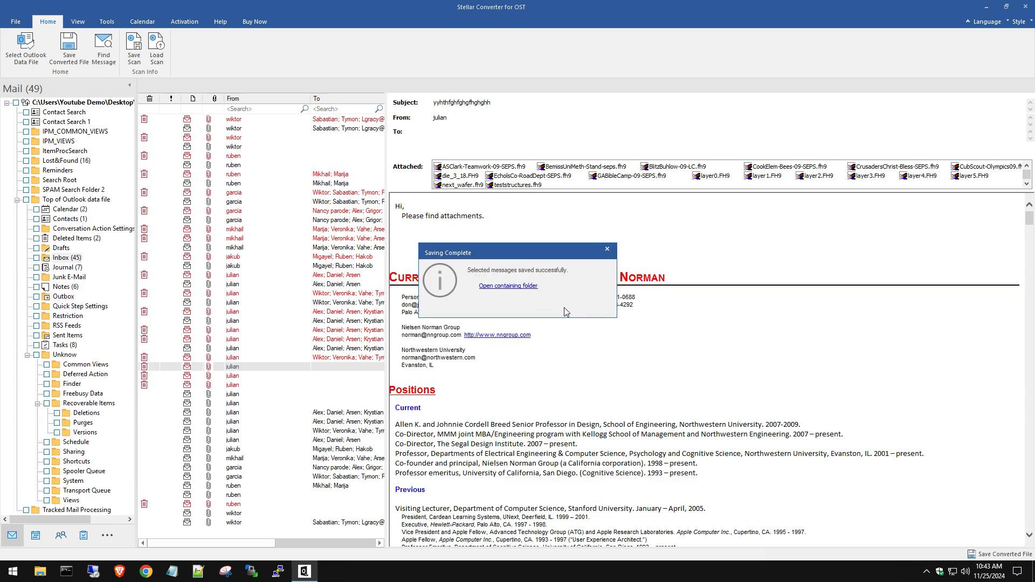
Step: Open the saved yyhthfghfghgfhghghh.html from its containing folder, review the exported message, and close the browser and folder windows
click(516, 291)
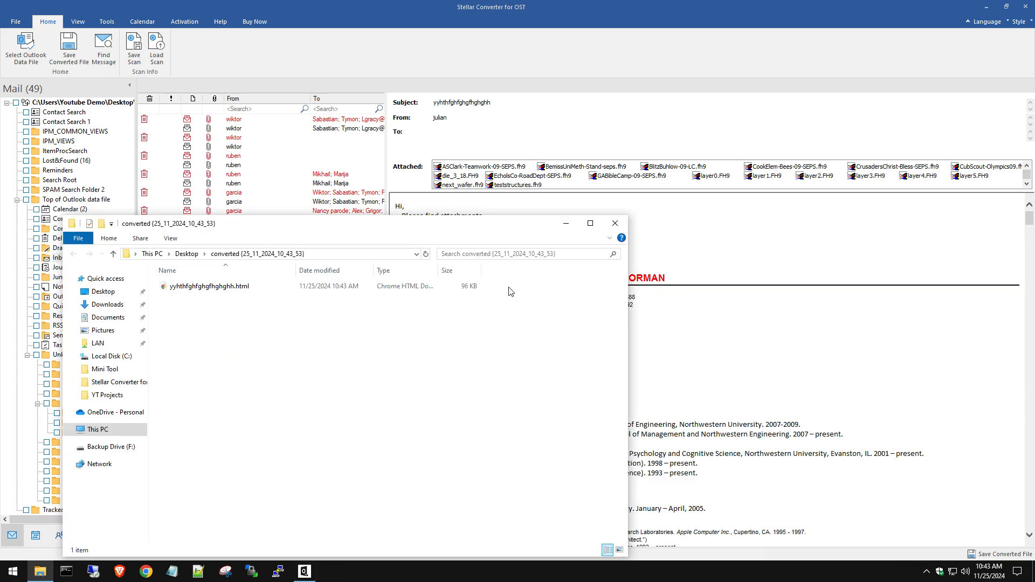
double_click(207, 286)
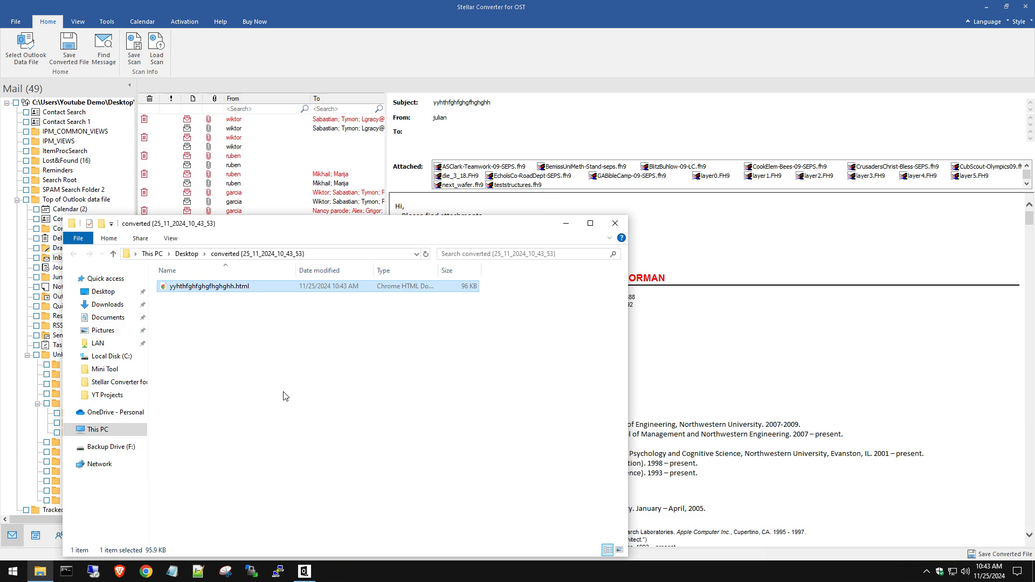
scroll(316, 306, down, 10)
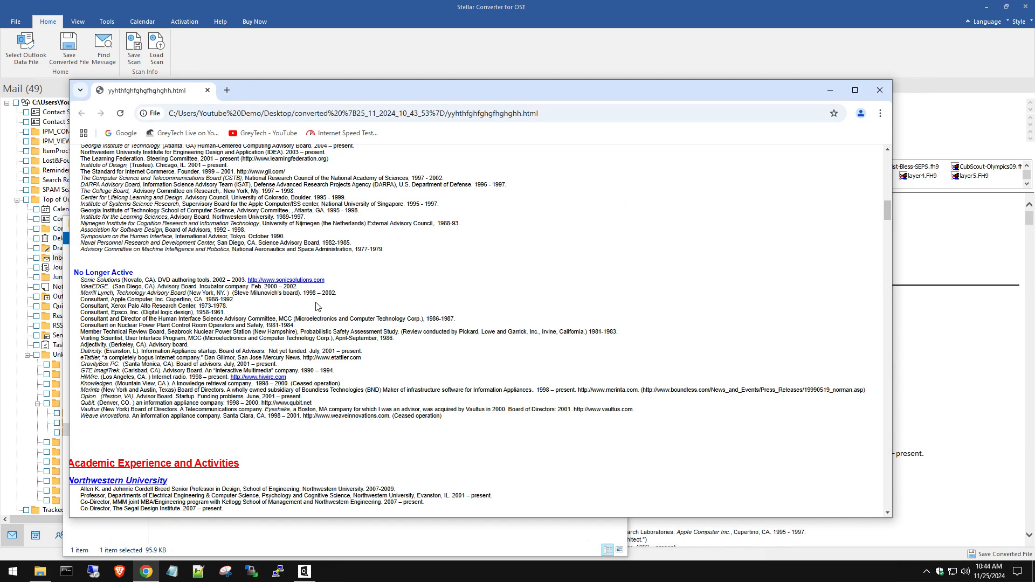
scroll(316, 305, up, 10)
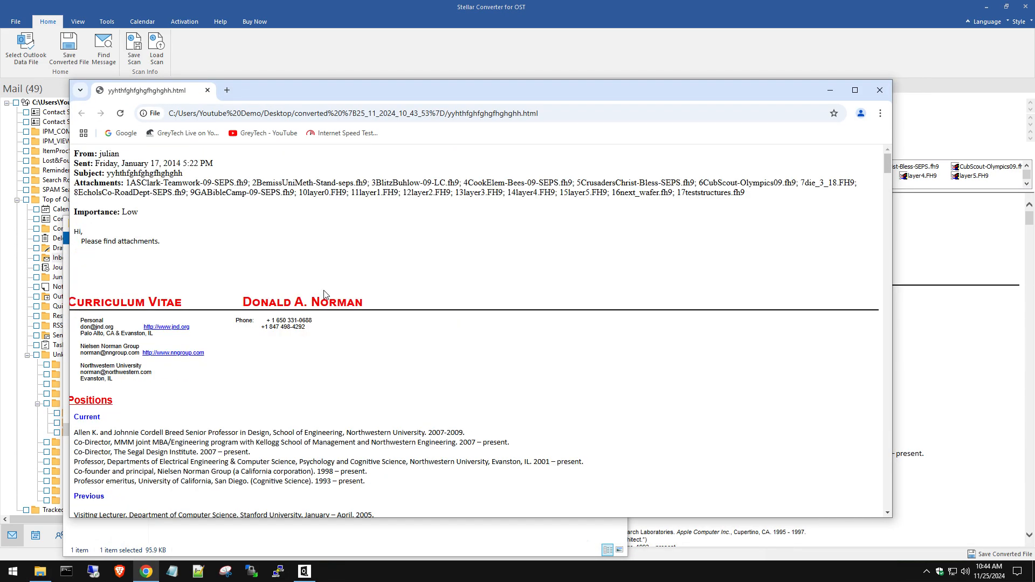
click(879, 90)
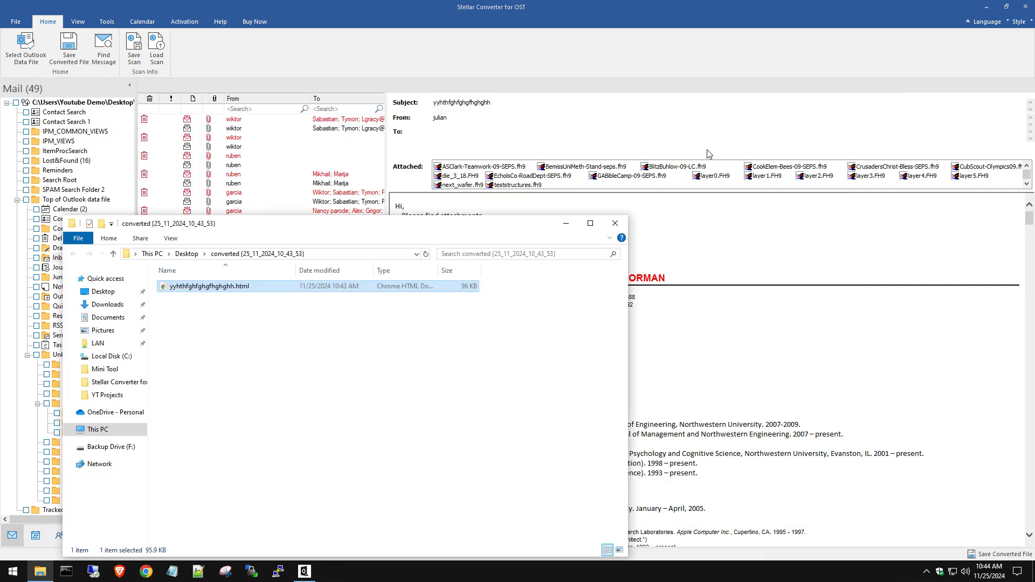
click(615, 223)
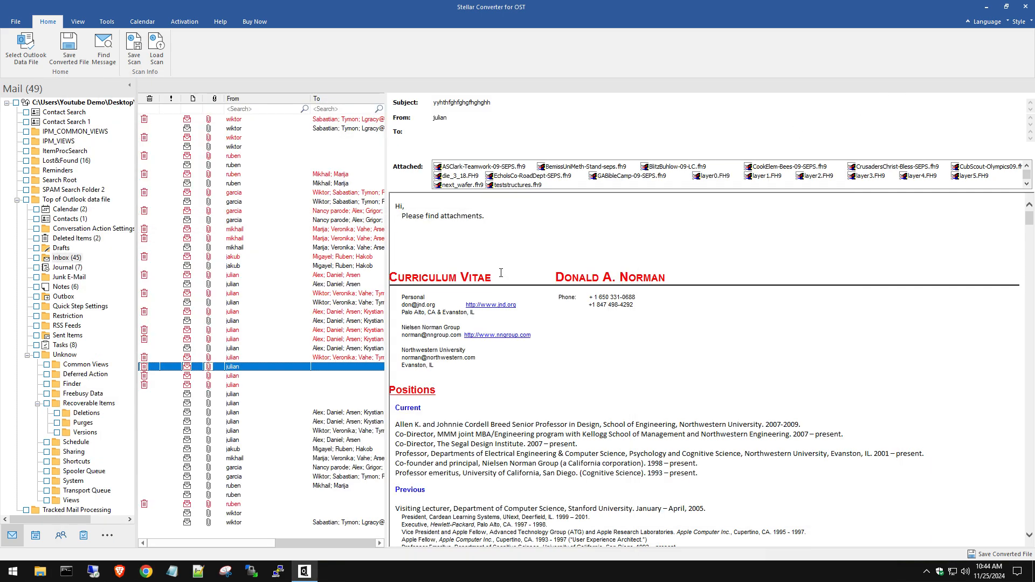